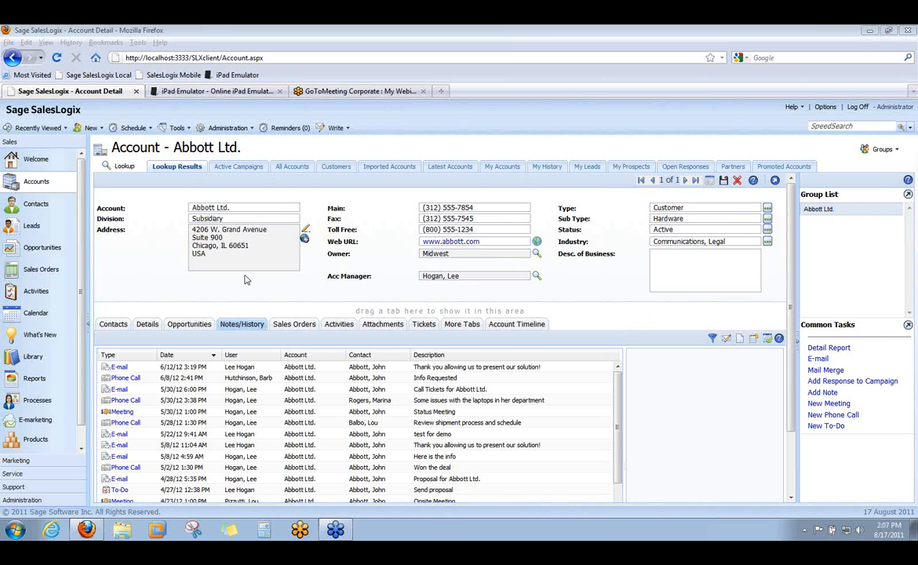
Show the filter options for Abbott Ltd.'s notes and history and apply a filter that includes database changes
{"action": "left_click", "coordinate": [712, 340]}
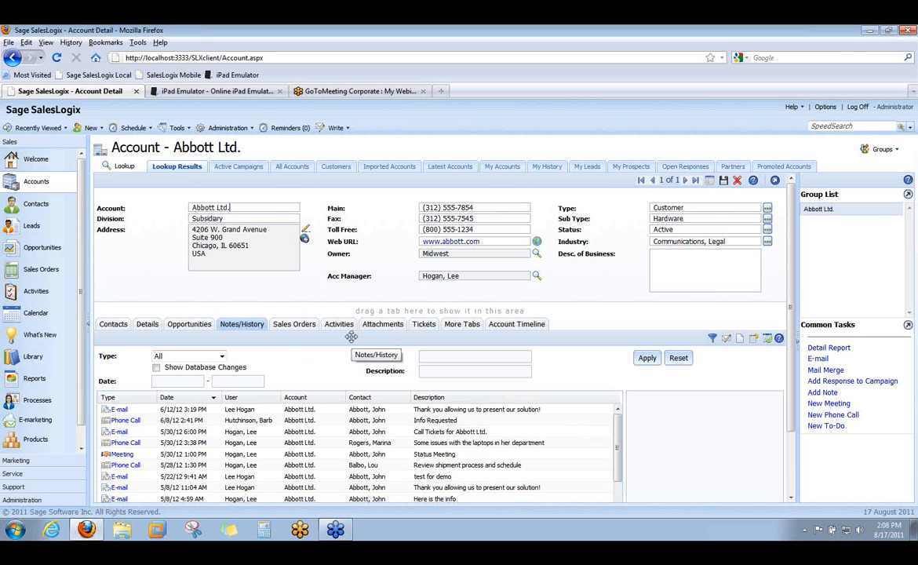
{"action": "left_click", "coordinate": [157, 368]}
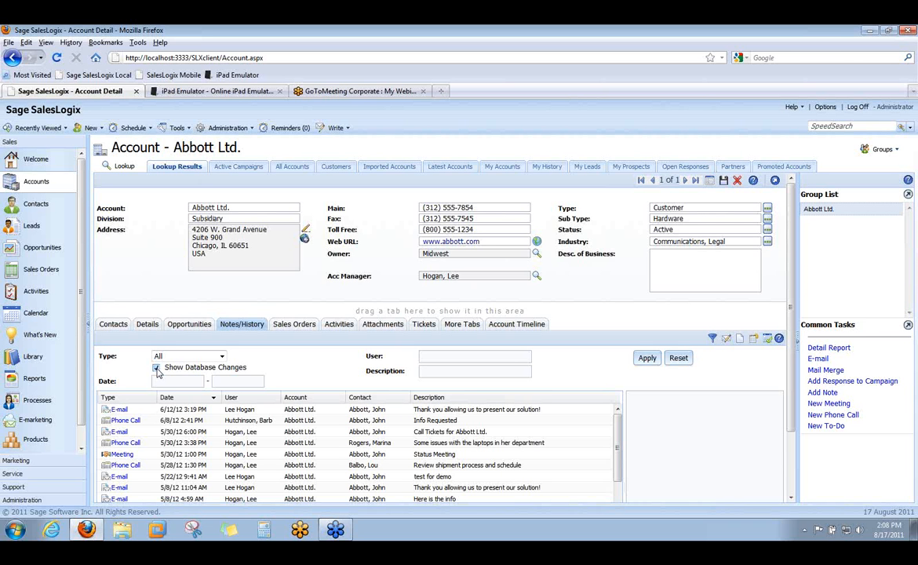
{"action": "left_click", "coordinate": [650, 361]}
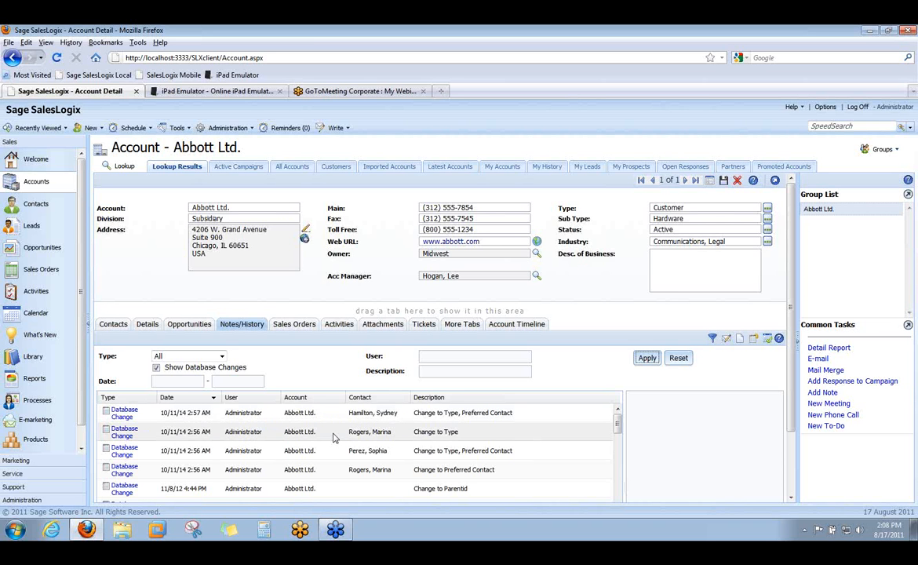
Review the database change entries in Abbott Ltd.'s history, checking their dates, users, contacts and descriptions
{"action": "scroll", "coordinate": [335, 438], "scroll_direction": "down", "scroll_amount": 1}
{"action": "scroll", "coordinate": [333, 438], "scroll_direction": "down", "scroll_amount": 5}
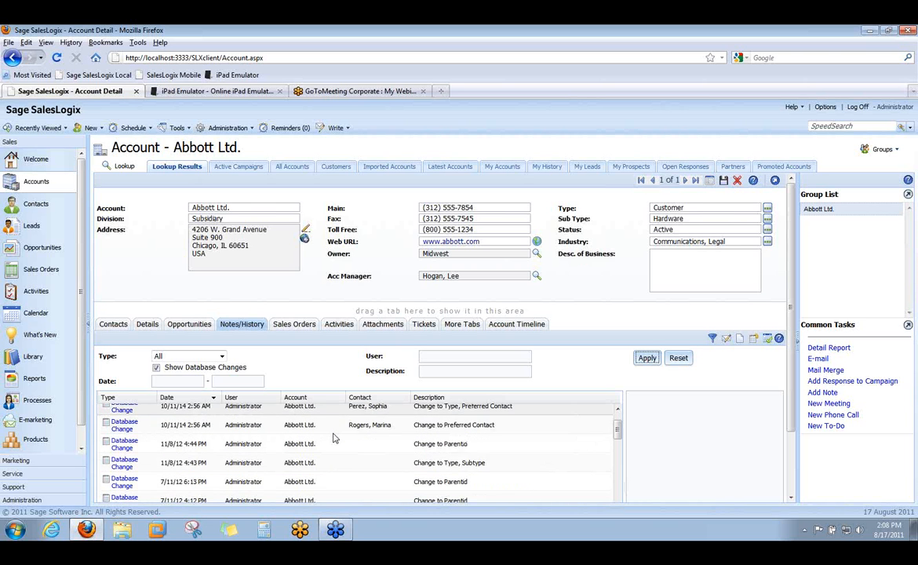
{"action": "scroll", "coordinate": [332, 438], "scroll_direction": "down", "scroll_amount": 1}
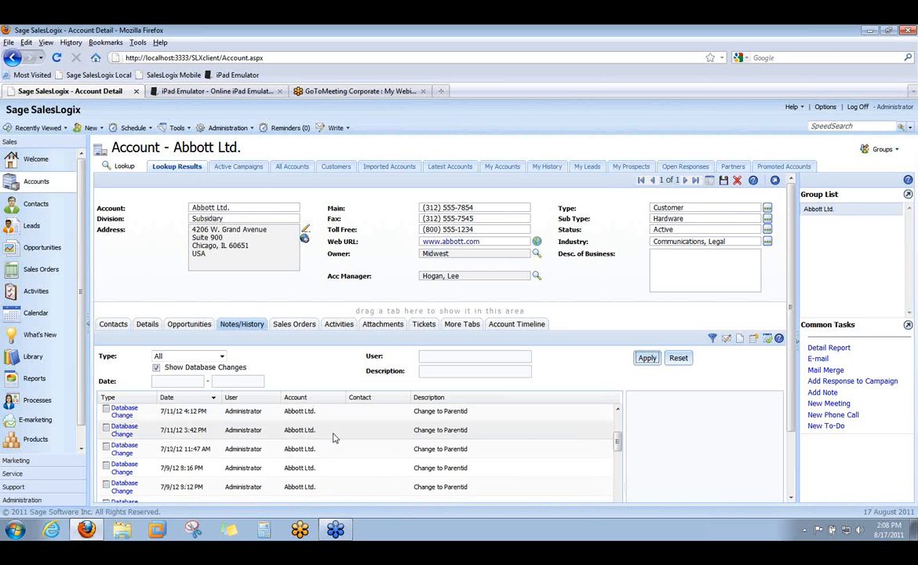
{"action": "scroll", "coordinate": [333, 438], "scroll_direction": "down", "scroll_amount": 1}
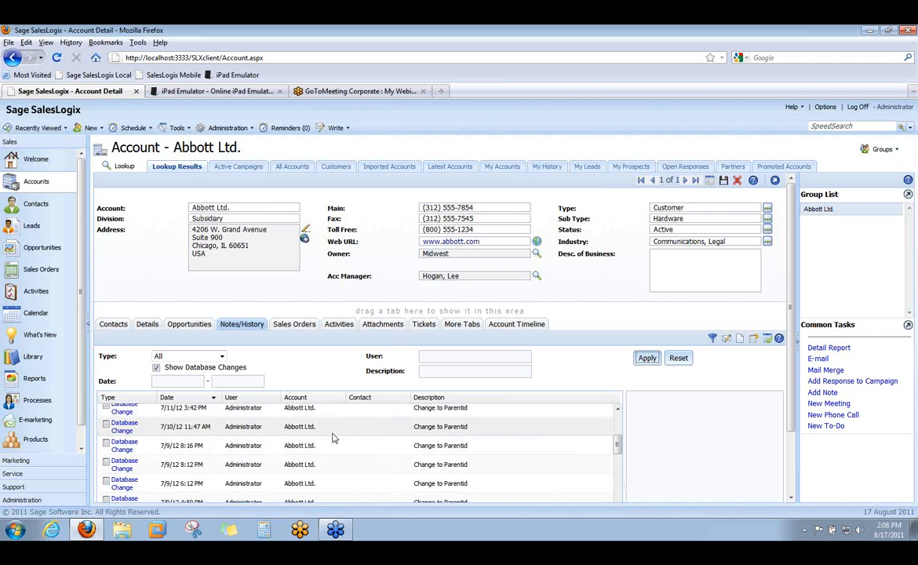
{"action": "scroll", "coordinate": [332, 438], "scroll_direction": "down", "scroll_amount": 1}
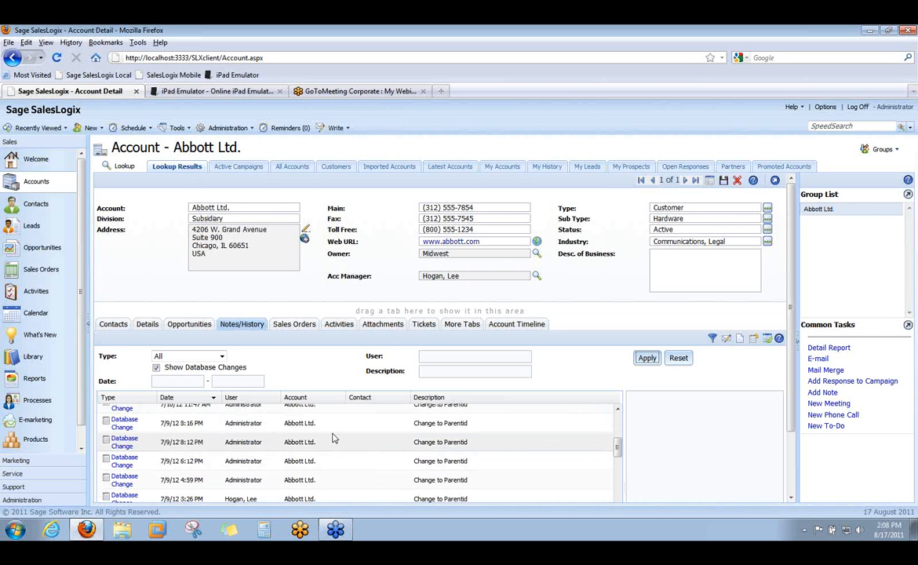
{"action": "scroll", "coordinate": [333, 438], "scroll_direction": "down", "scroll_amount": 4}
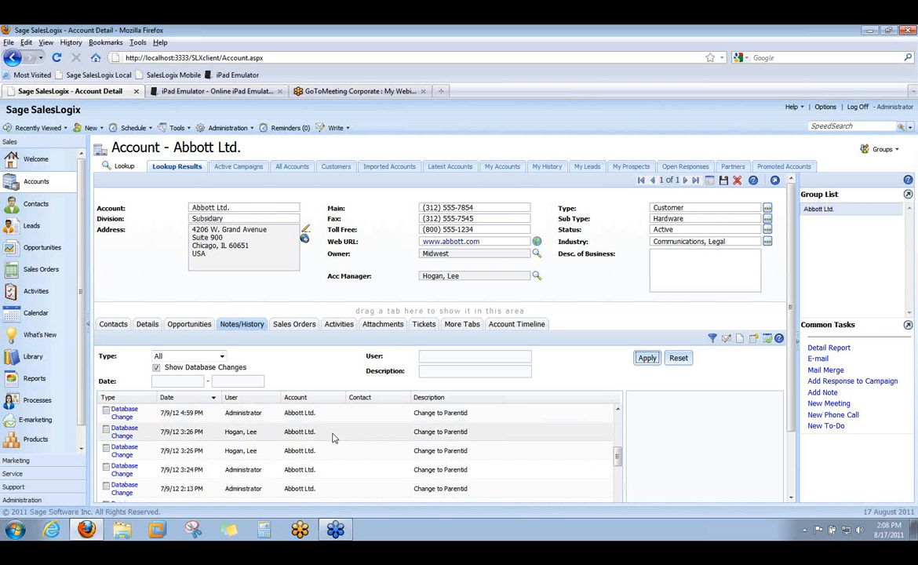
{"action": "scroll", "coordinate": [332, 438], "scroll_direction": "down", "scroll_amount": 5}
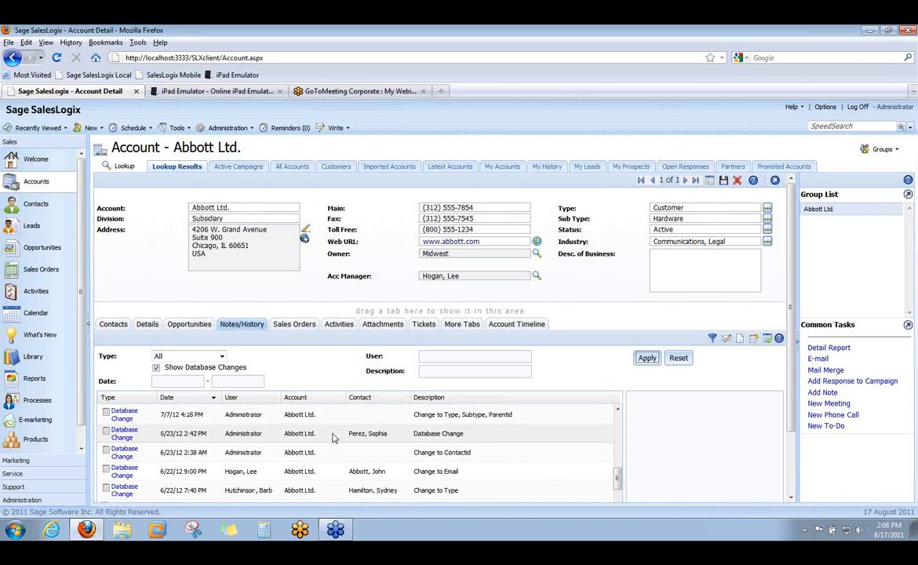
{"action": "scroll", "coordinate": [333, 438], "scroll_direction": "down", "scroll_amount": 1}
{"action": "scroll", "coordinate": [333, 438], "scroll_direction": "down", "scroll_amount": 1}
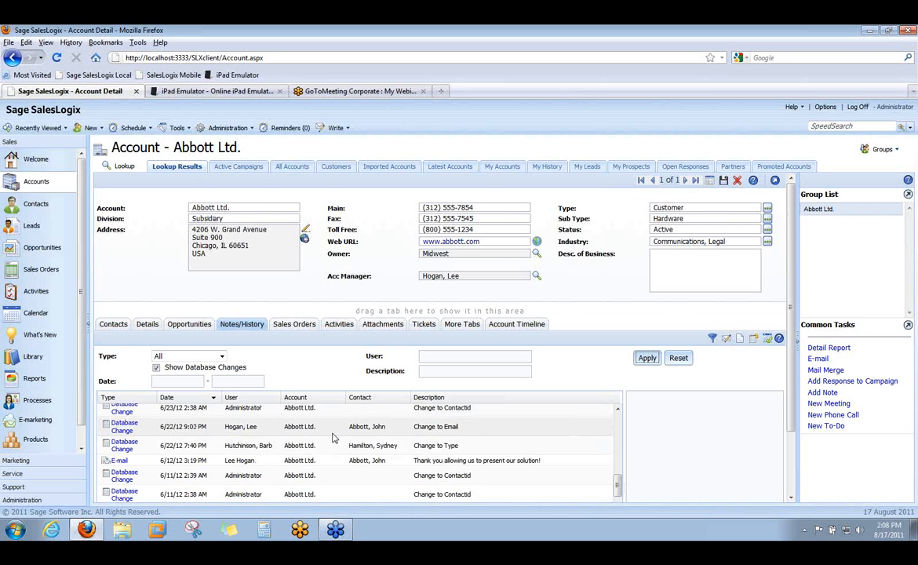
{"action": "scroll", "coordinate": [333, 438], "scroll_direction": "down", "scroll_amount": 1}
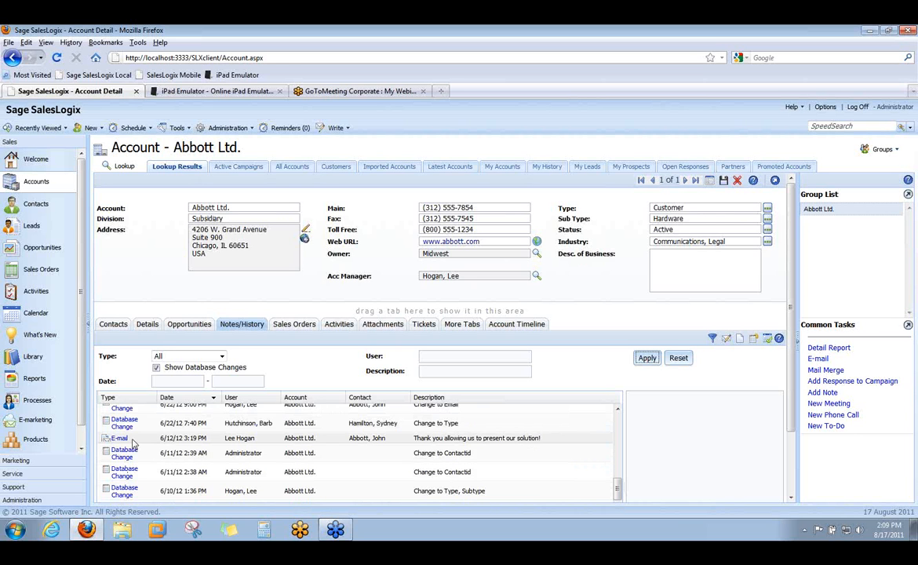
Exclude database changes from the history list and filter the entries by user "l"
{"action": "left_click", "coordinate": [156, 368]}
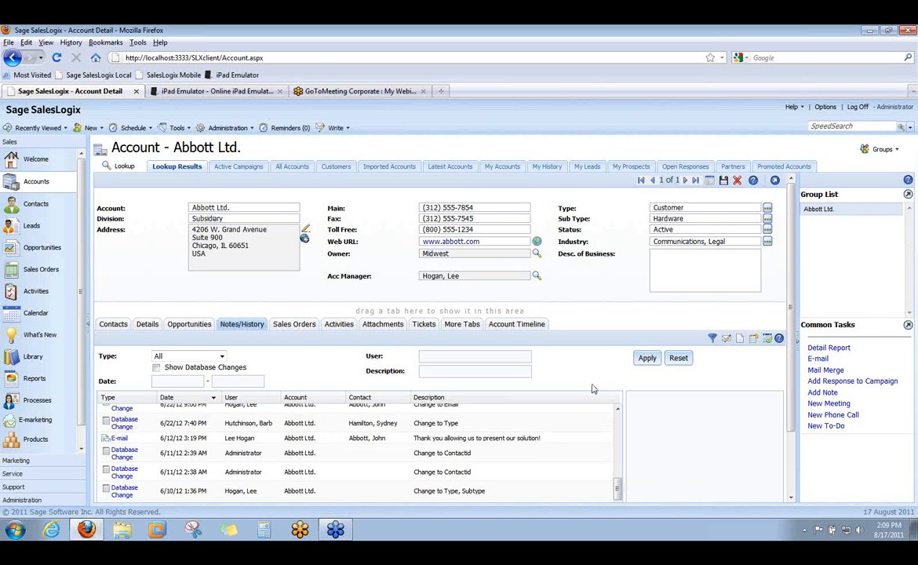
{"action": "left_click", "coordinate": [648, 358]}
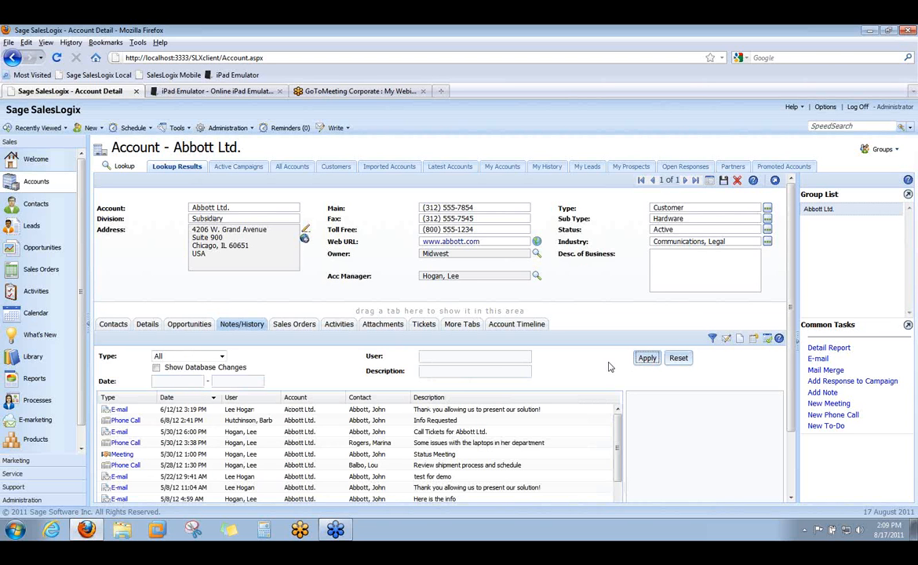
{"action": "left_click", "coordinate": [483, 358]}
{"action": "left_click", "coordinate": [645, 359]}
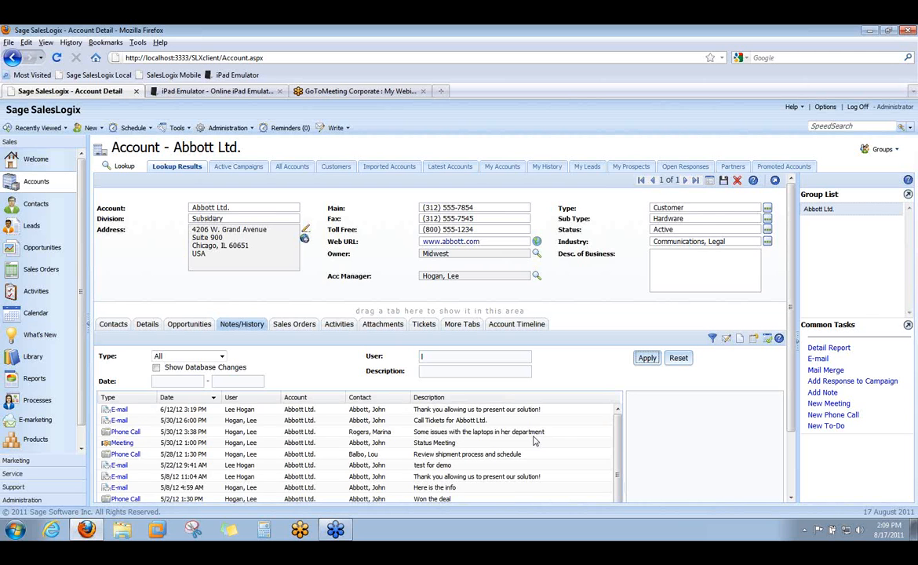
{"action": "scroll", "coordinate": [537, 441], "scroll_direction": "down", "scroll_amount": 2}
{"action": "scroll", "coordinate": [535, 442], "scroll_direction": "up", "scroll_amount": 1}
{"action": "scroll", "coordinate": [533, 441], "scroll_direction": "up", "scroll_amount": 1}
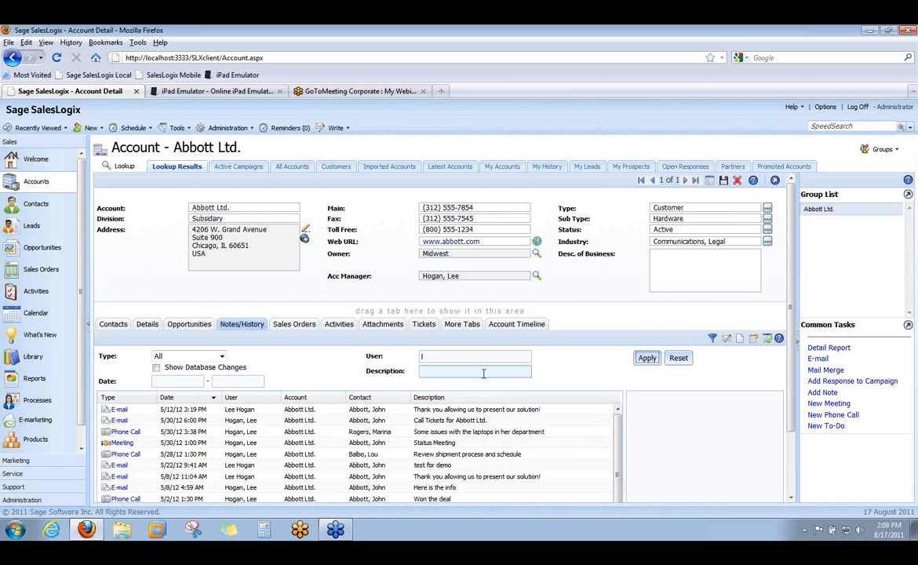
Add the description filter "ask" to the user filter and apply it to the history list
{"action": "left_click", "coordinate": [443, 357]}
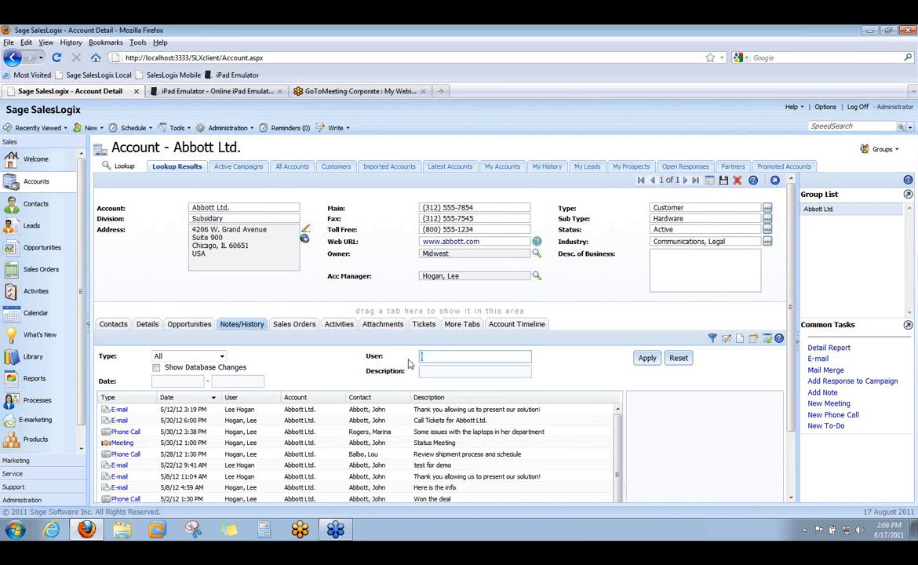
{"action": "left_click", "coordinate": [435, 371]}
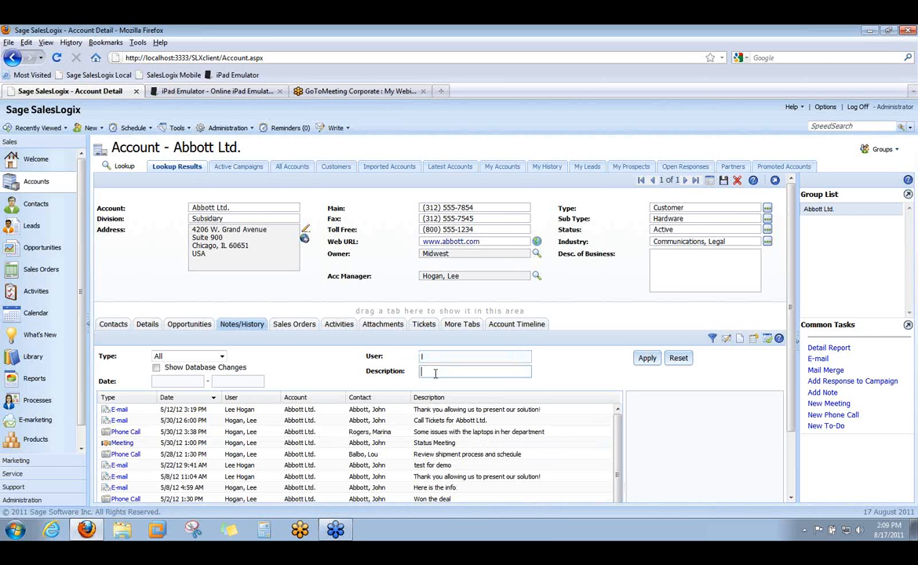
{"action": "type", "text": "ask"}
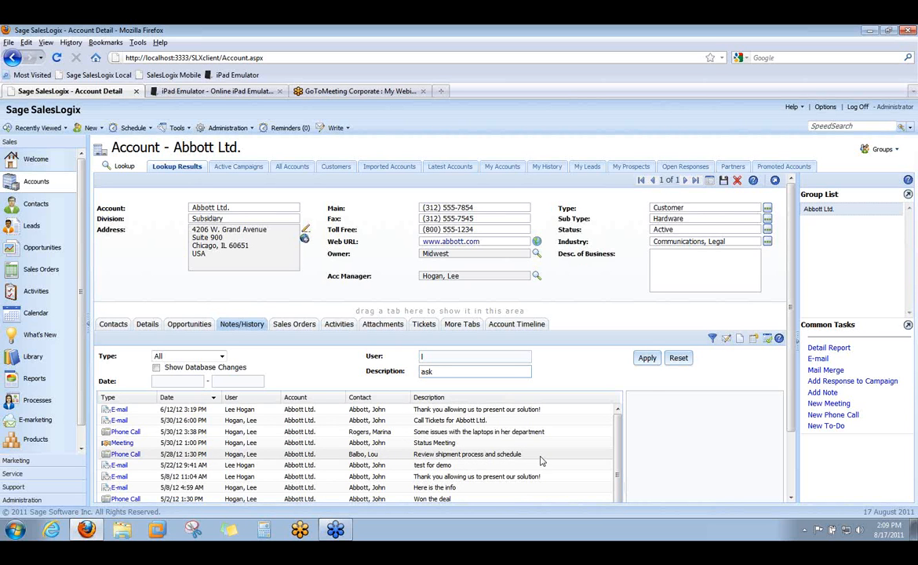
{"action": "left_click", "coordinate": [647, 358]}
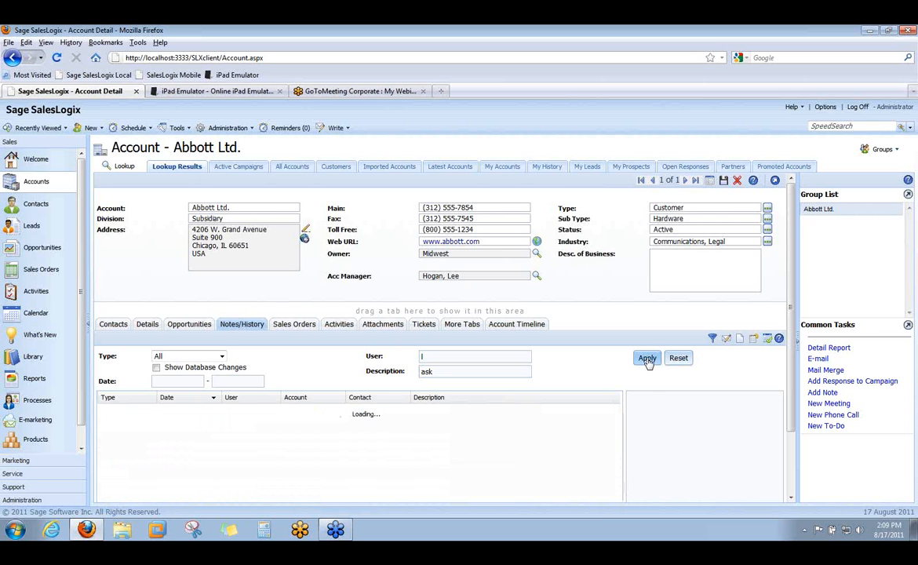
Replace the description filter with "p" and apply it to the history list
{"action": "left_click", "coordinate": [443, 371]}
{"action": "key", "text": "BackSpace"}
{"action": "key", "text": "BackSpace"}
{"action": "key", "text": "BackSpace"}
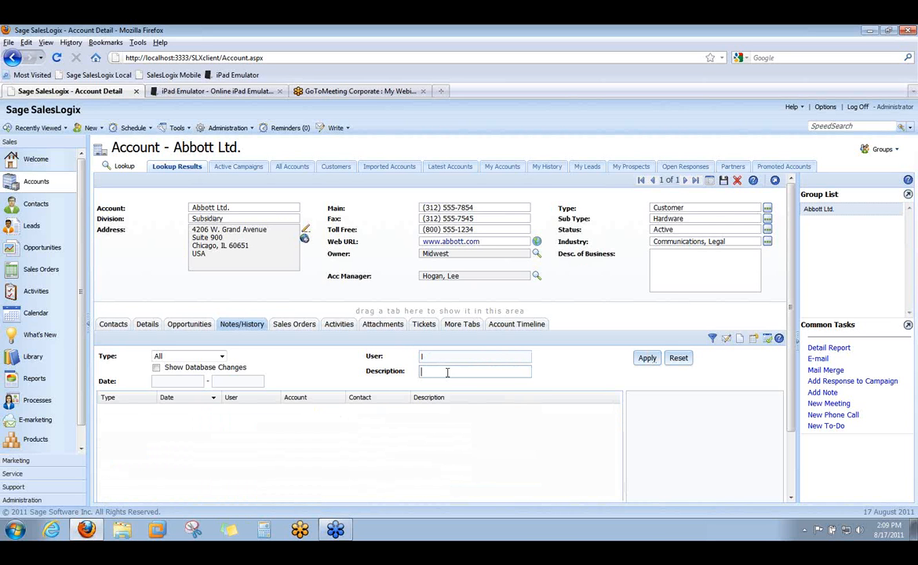
{"action": "type", "text": "p"}
{"action": "left_click", "coordinate": [640, 362]}
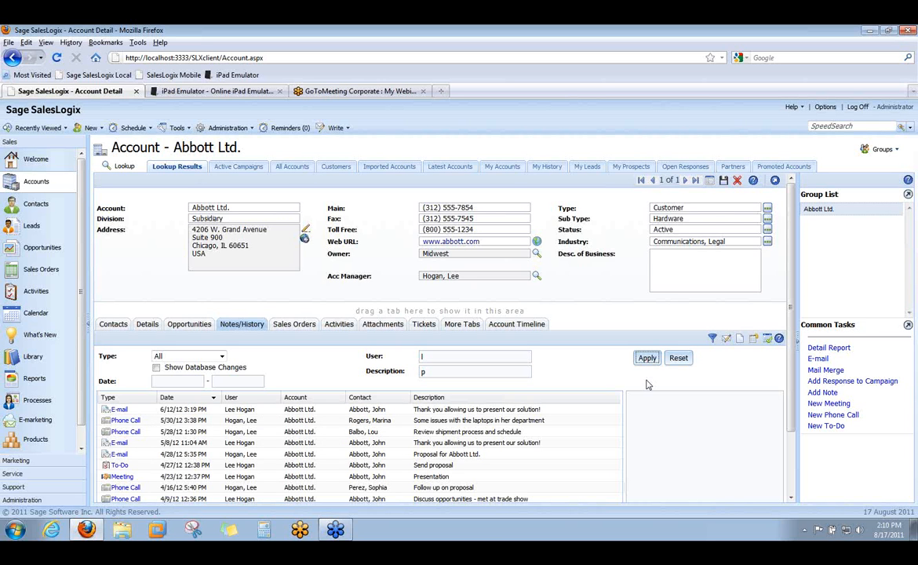
Reset all history filters and hide the filter options
{"action": "left_click", "coordinate": [711, 339]}
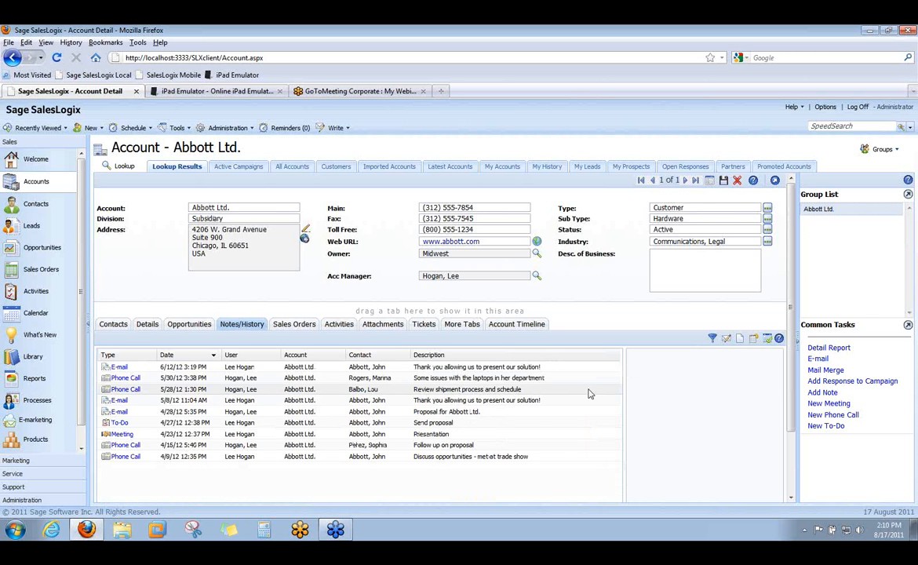
{"action": "left_click", "coordinate": [712, 339]}
{"action": "left_click", "coordinate": [681, 357]}
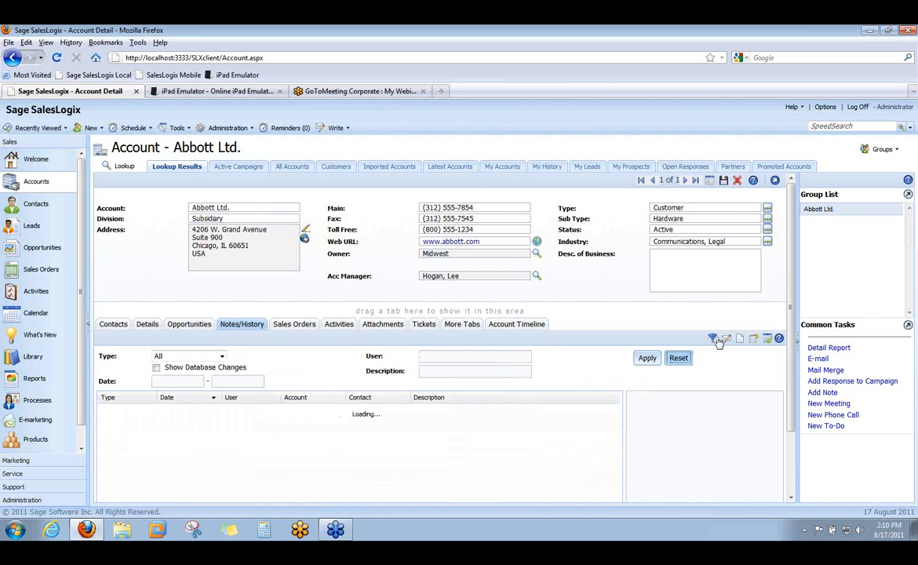
{"action": "left_click", "coordinate": [711, 340]}
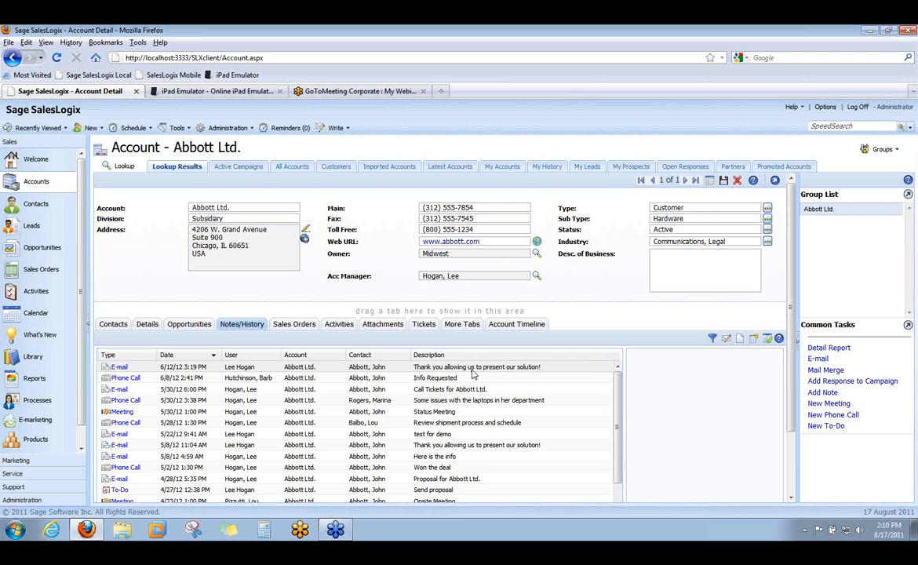
Open the 6/12/12 e-mail history record as an Outlook message without connecting the SalesLogix database, and close the message
{"action": "left_click", "coordinate": [455, 372]}
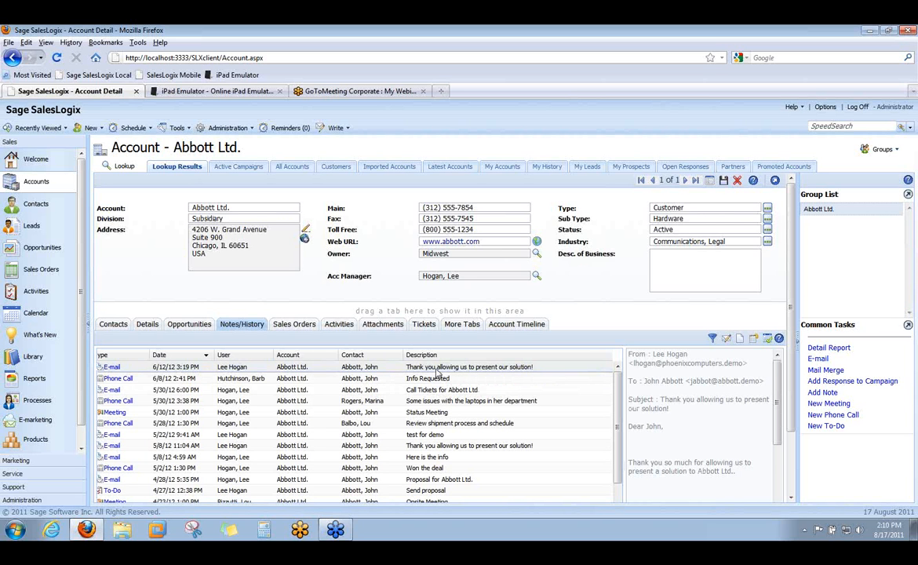
{"action": "left_click", "coordinate": [727, 340]}
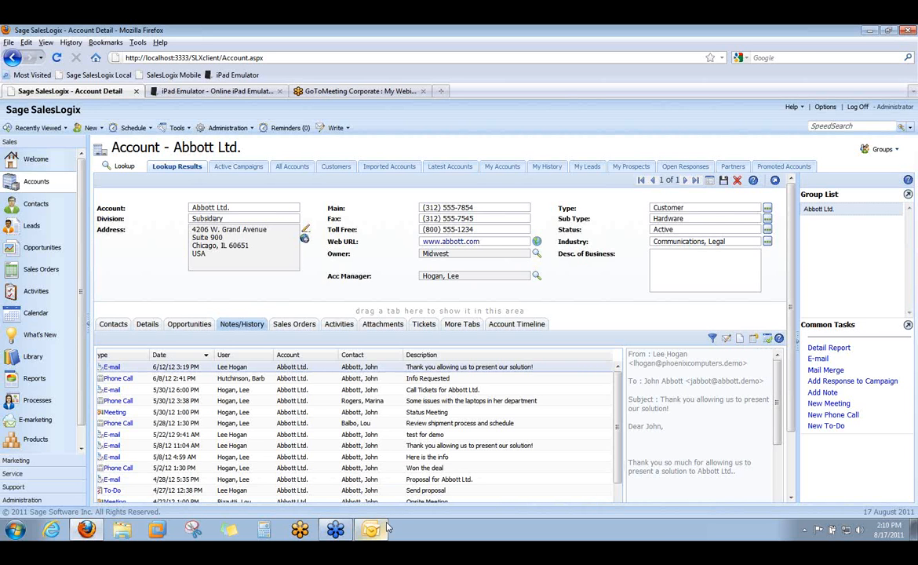
{"action": "mouse_move", "coordinate": [384, 532]}
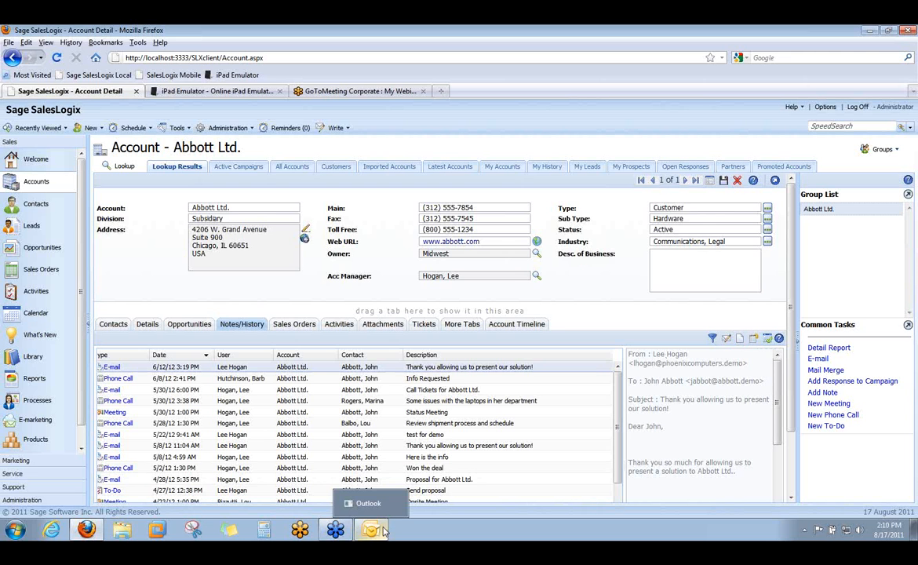
{"action": "left_click", "coordinate": [464, 300]}
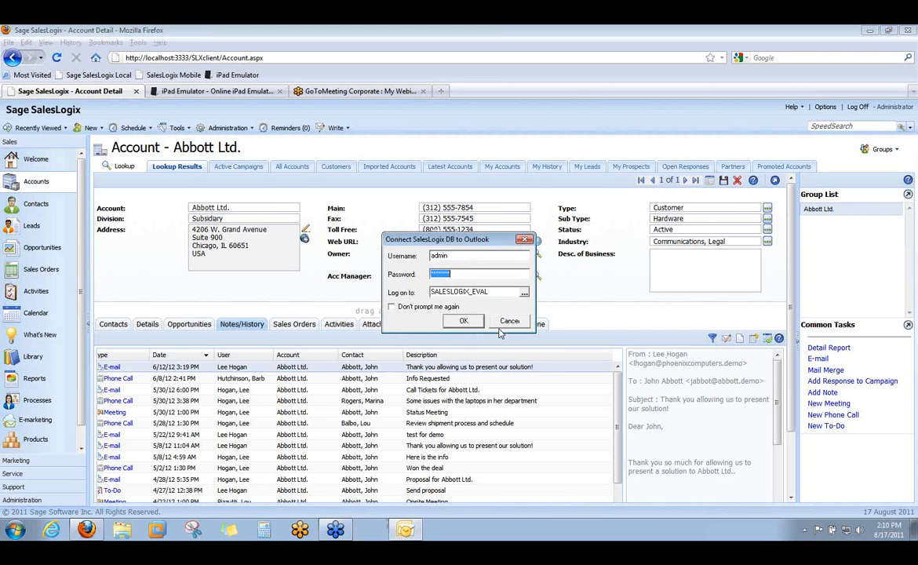
{"action": "left_click", "coordinate": [505, 322]}
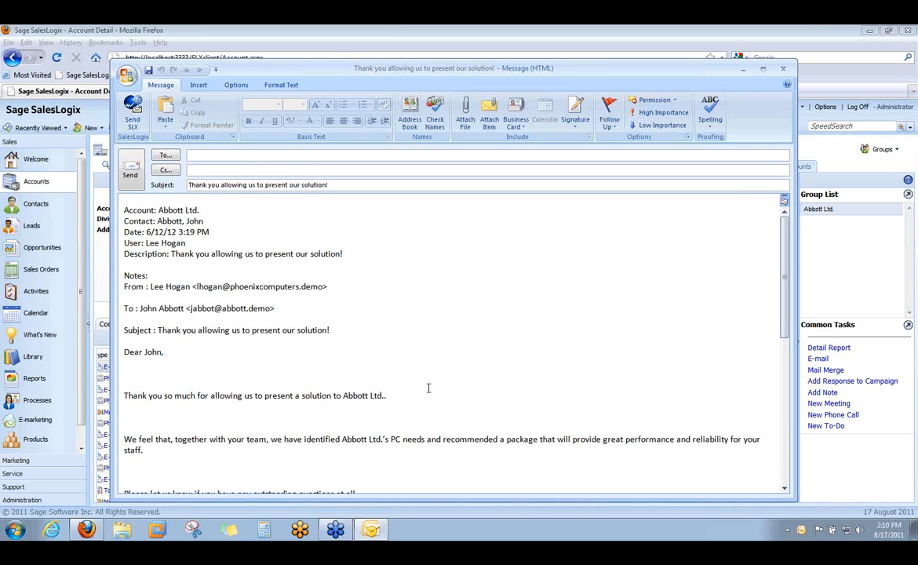
{"action": "left_click", "coordinate": [784, 71]}
{"action": "left_click", "coordinate": [461, 306]}
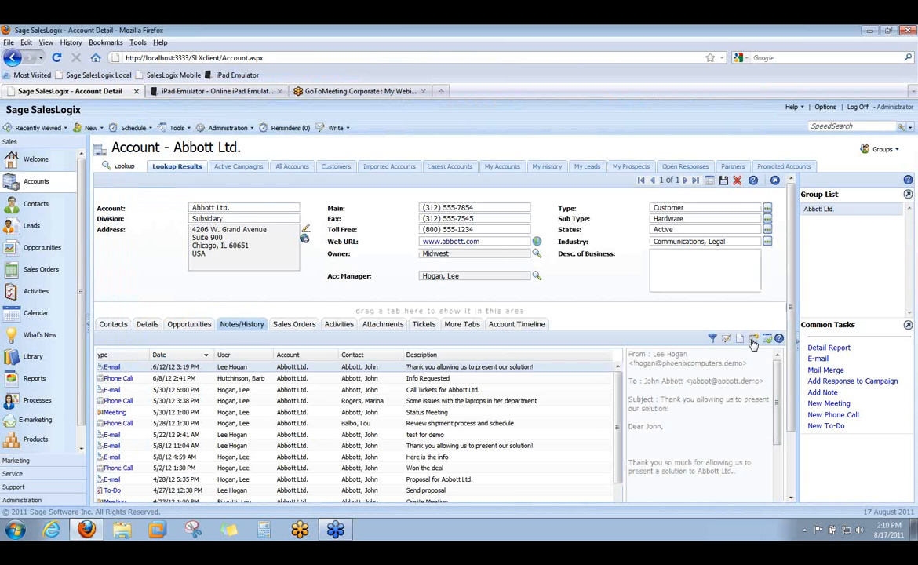
Export the four newest history entries, down to the 5/30/12 3:38 PM phone call, to a Word document and close it
{"action": "left_click", "coordinate": [547, 404]}
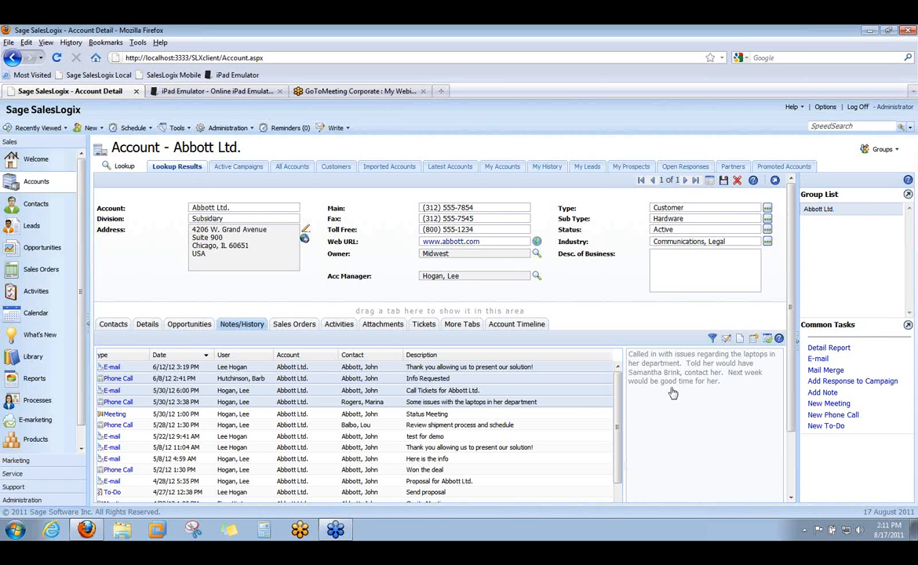
{"action": "left_click", "coordinate": [740, 341]}
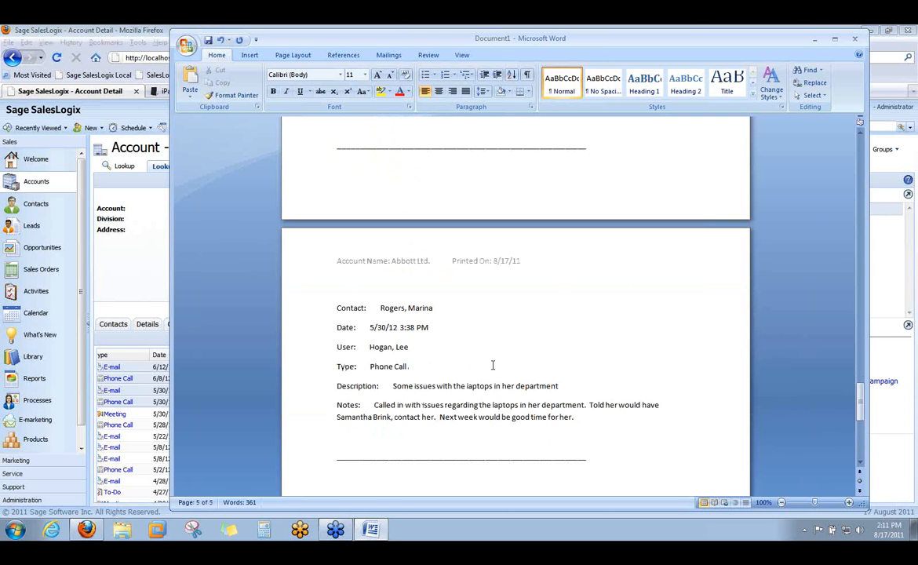
{"action": "left_click", "coordinate": [859, 42]}
{"action": "left_click", "coordinate": [471, 306]}
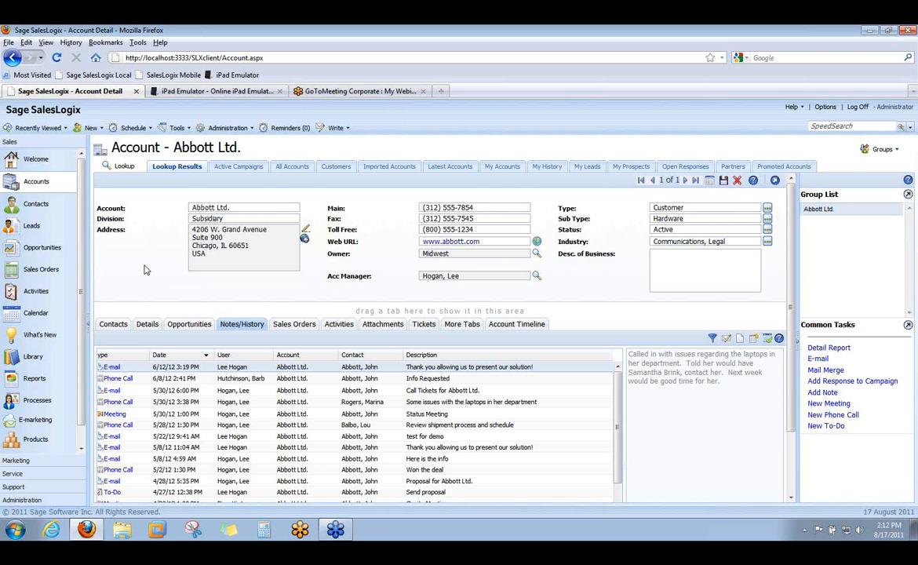
Start a duplicate check with Contact as the job type and Blast 1 as the source group
{"action": "left_click", "coordinate": [248, 129]}
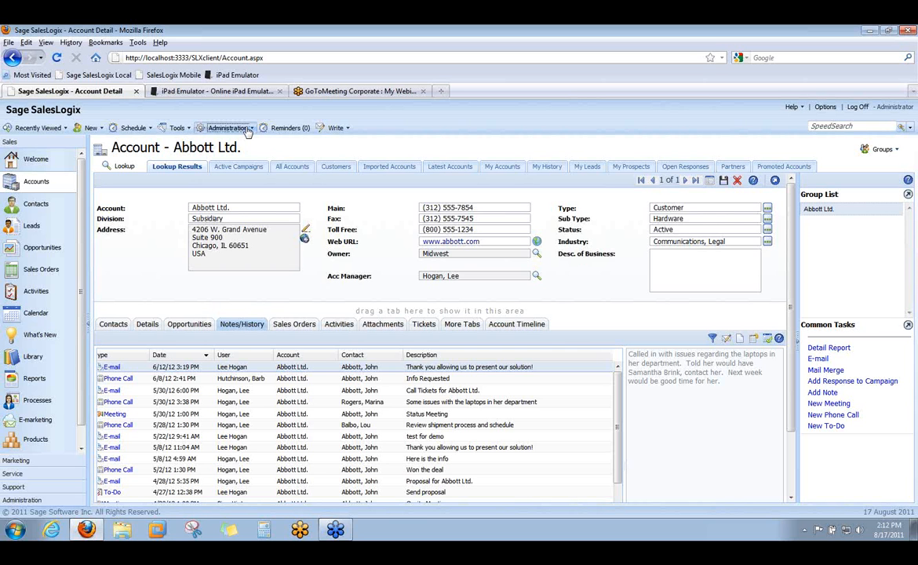
{"action": "left_click", "coordinate": [186, 127]}
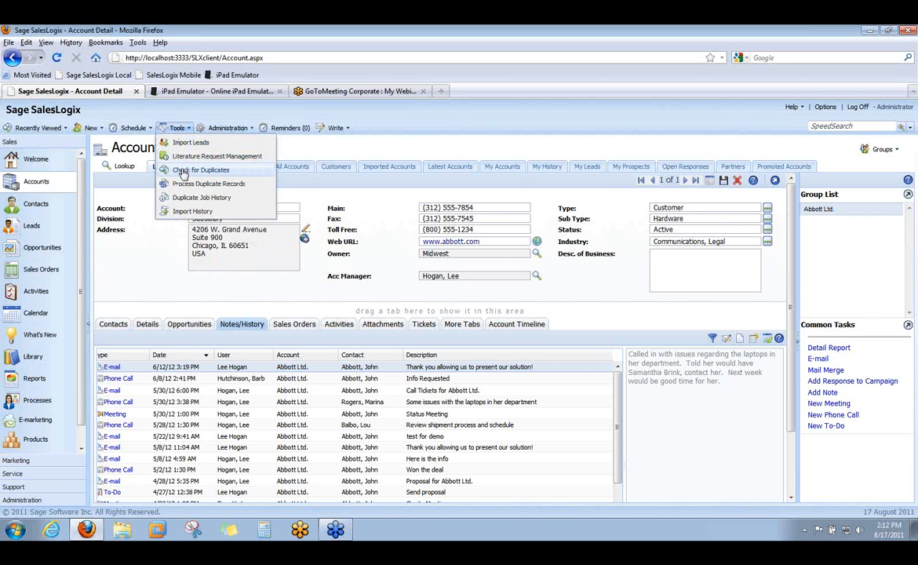
{"action": "left_click", "coordinate": [182, 172]}
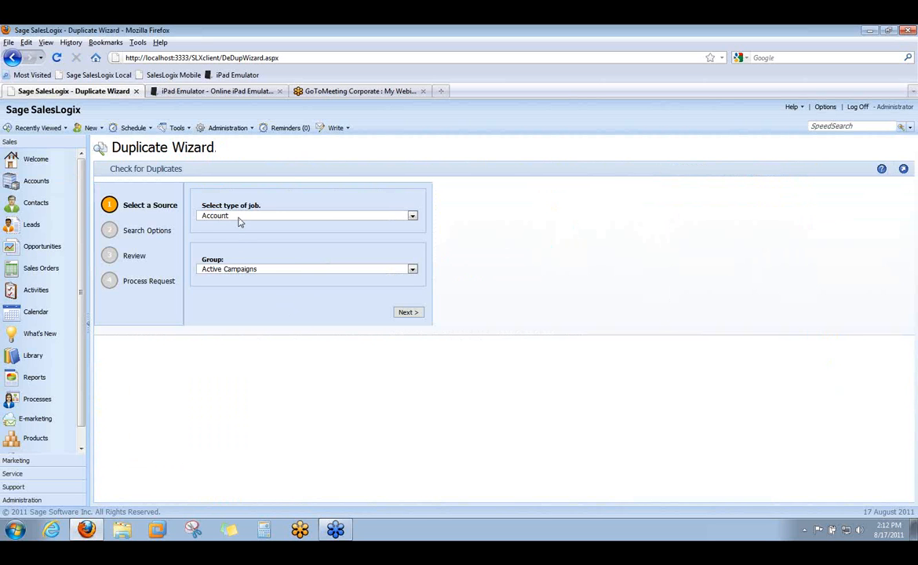
{"action": "left_click", "coordinate": [412, 216]}
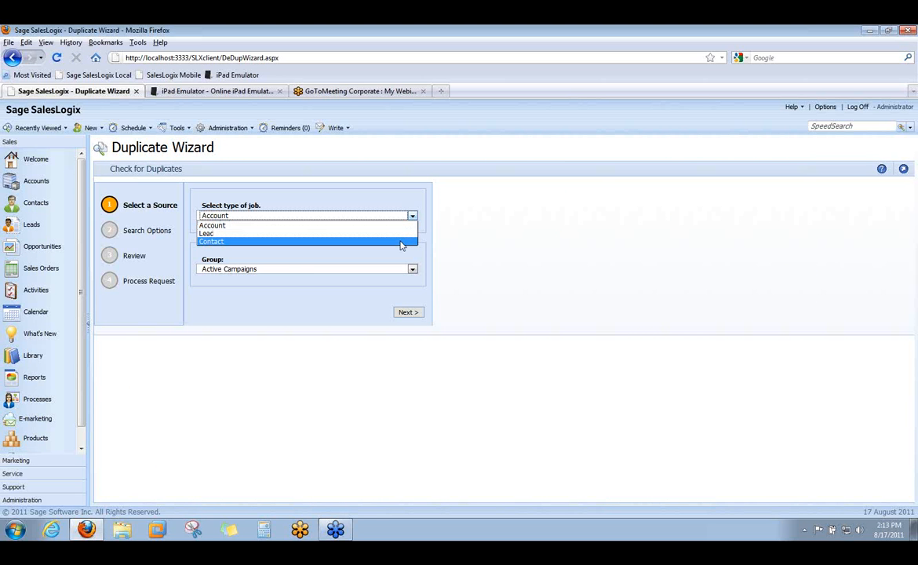
{"action": "left_click", "coordinate": [400, 242]}
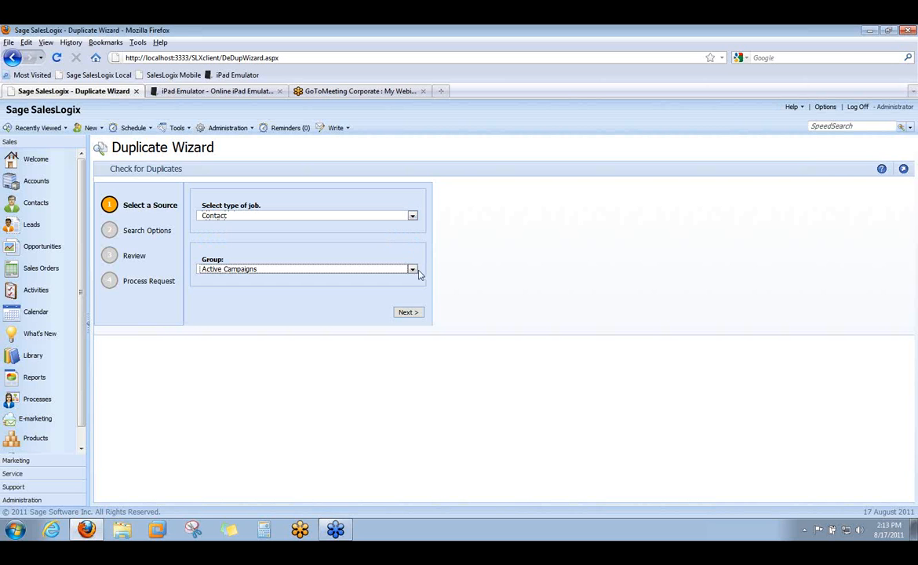
{"action": "left_click", "coordinate": [412, 270]}
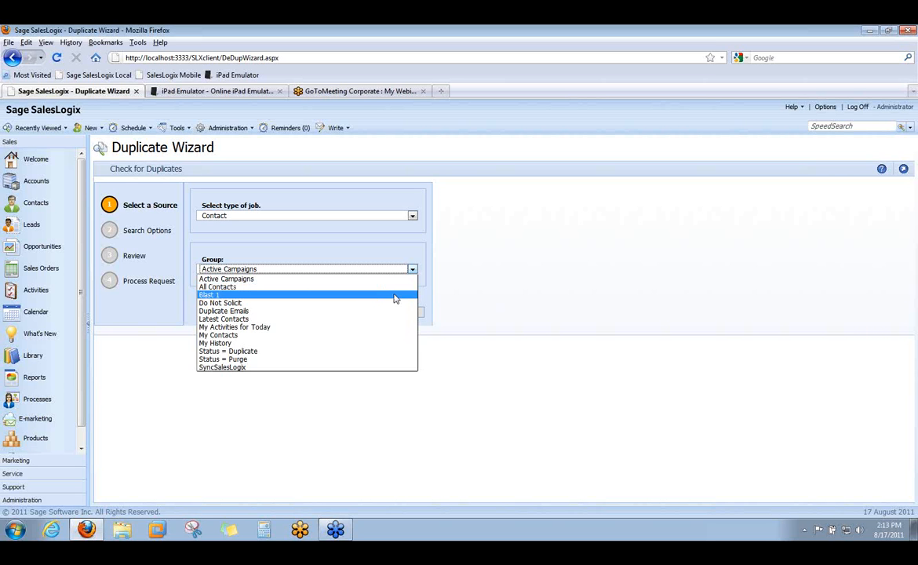
{"action": "left_click", "coordinate": [395, 295]}
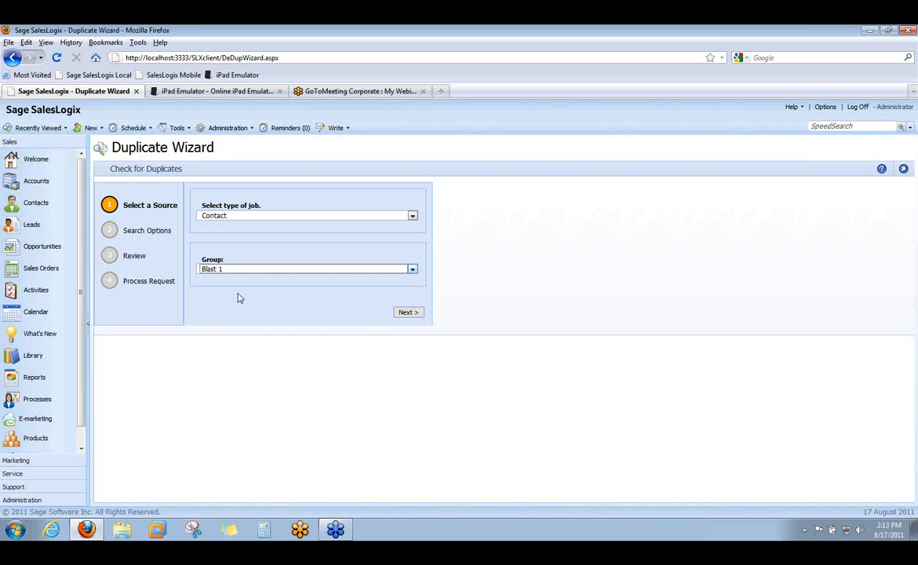
Continue to the search options and set First Name and State as the match filters for contacts
{"action": "left_click", "coordinate": [407, 313]}
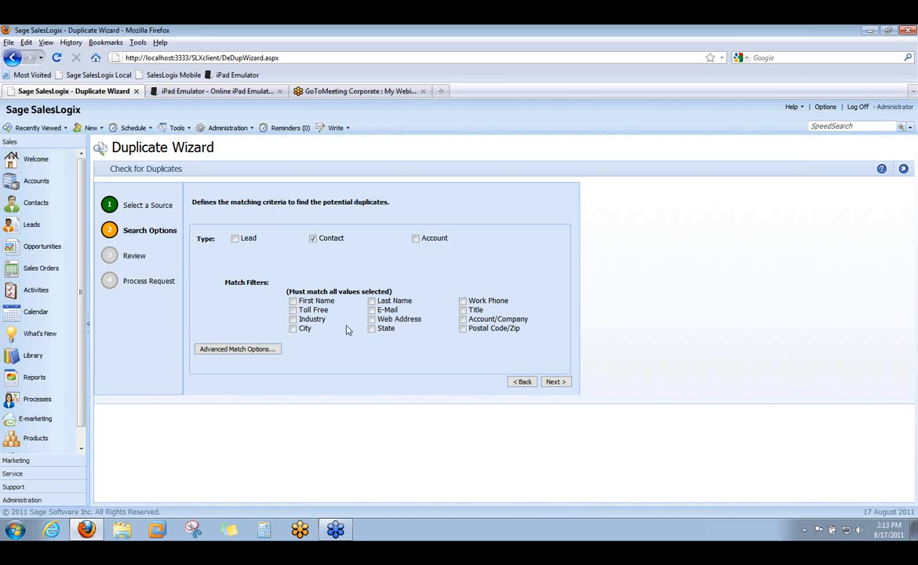
{"action": "left_click", "coordinate": [293, 301]}
{"action": "left_click", "coordinate": [372, 329]}
Review the advanced match options, including the duplicate score thresholds and fuzziness levels, and close them without saving
{"action": "left_click", "coordinate": [264, 354]}
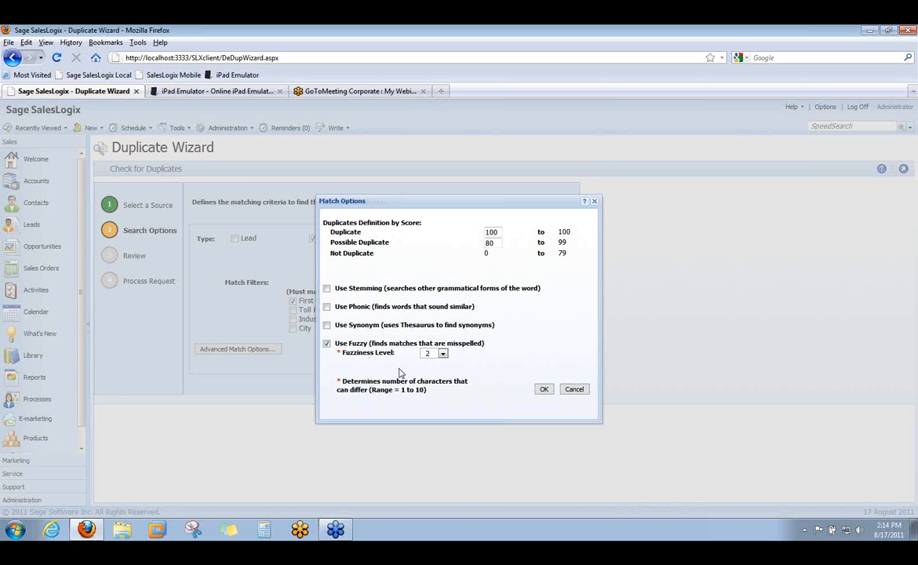
{"action": "left_click", "coordinate": [444, 354]}
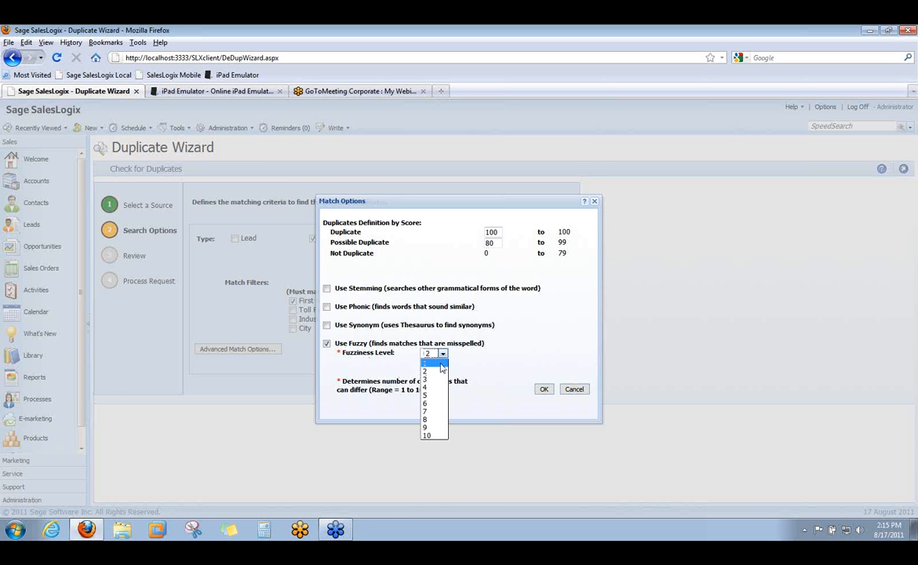
{"action": "left_click", "coordinate": [441, 372]}
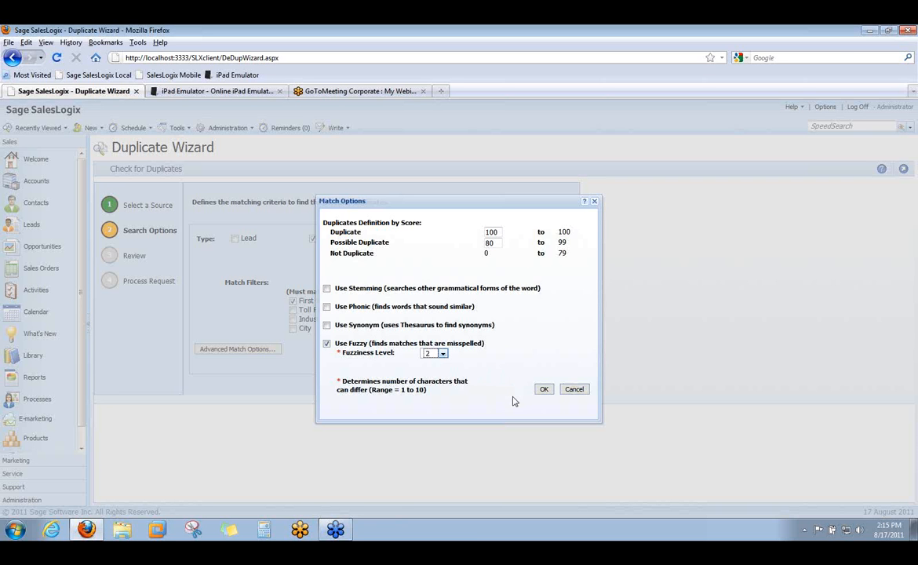
{"action": "double_click", "coordinate": [494, 232]}
{"action": "left_click", "coordinate": [526, 273]}
{"action": "left_click", "coordinate": [577, 393]}
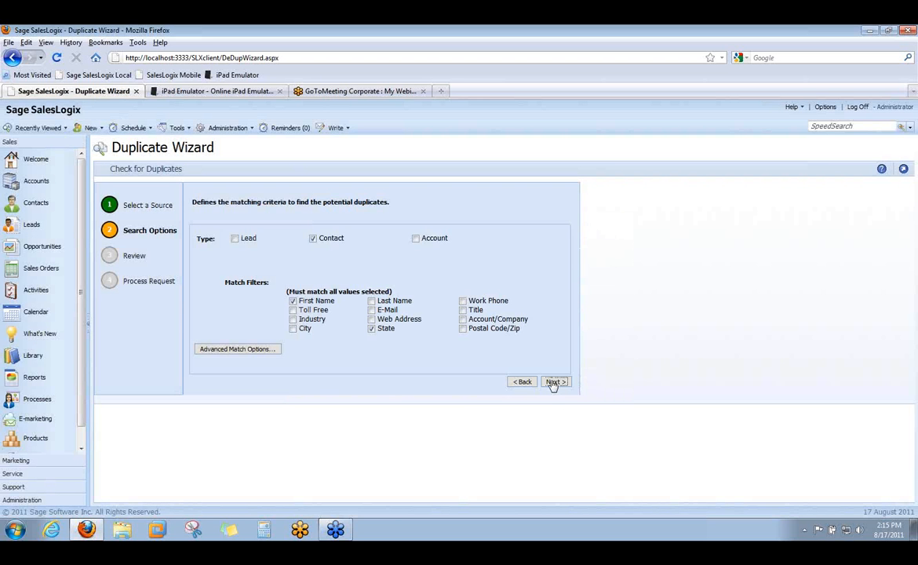
Submit the duplicate check for the Blast 1 contacts and look through the completed job's results
{"action": "left_click", "coordinate": [553, 383]}
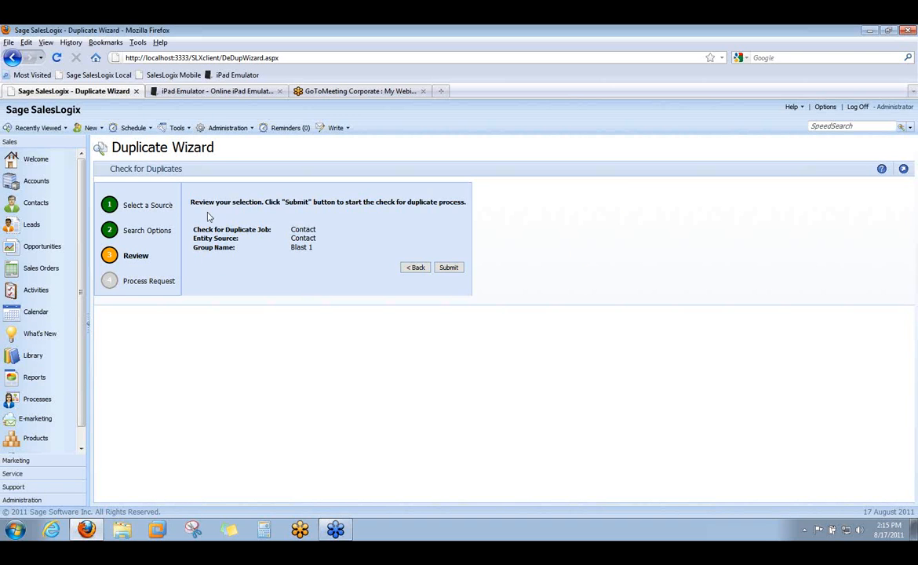
{"action": "left_click", "coordinate": [448, 268]}
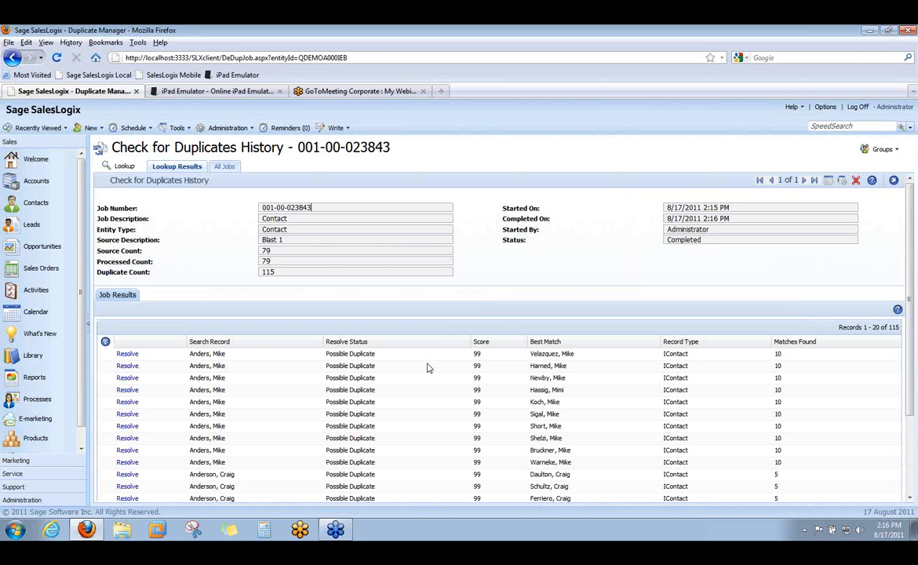
{"action": "scroll", "coordinate": [429, 368], "scroll_direction": "down", "scroll_amount": 1}
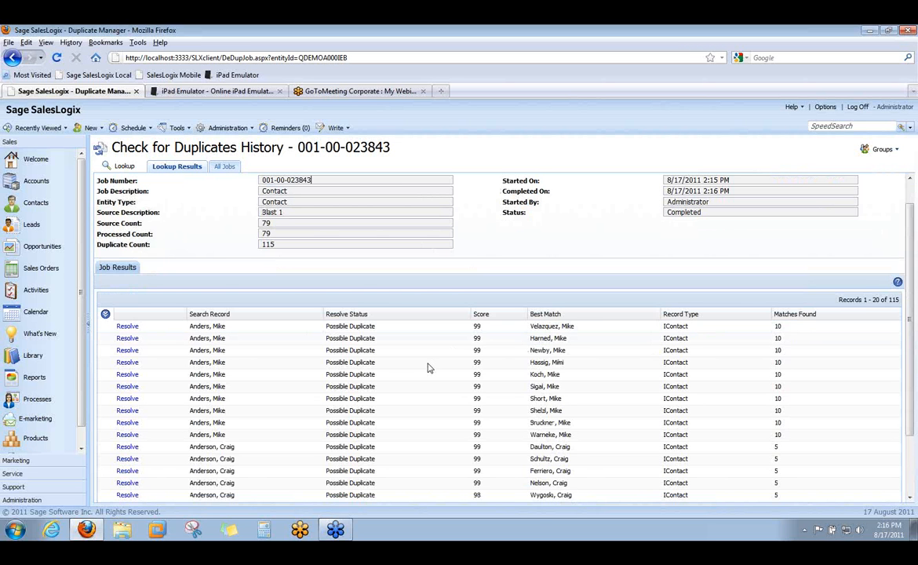
{"action": "scroll", "coordinate": [428, 368], "scroll_direction": "down", "scroll_amount": 3}
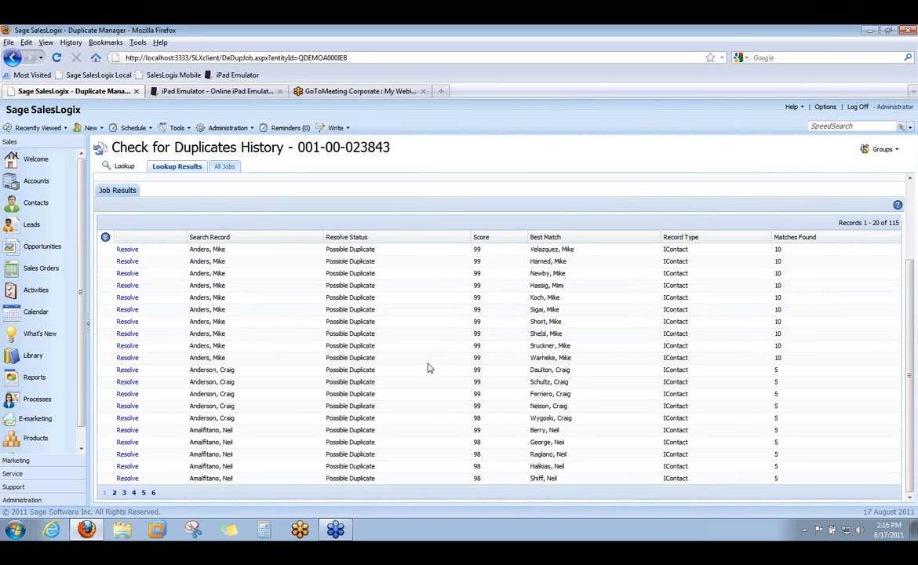
{"action": "scroll", "coordinate": [429, 368], "scroll_direction": "up", "scroll_amount": 2}
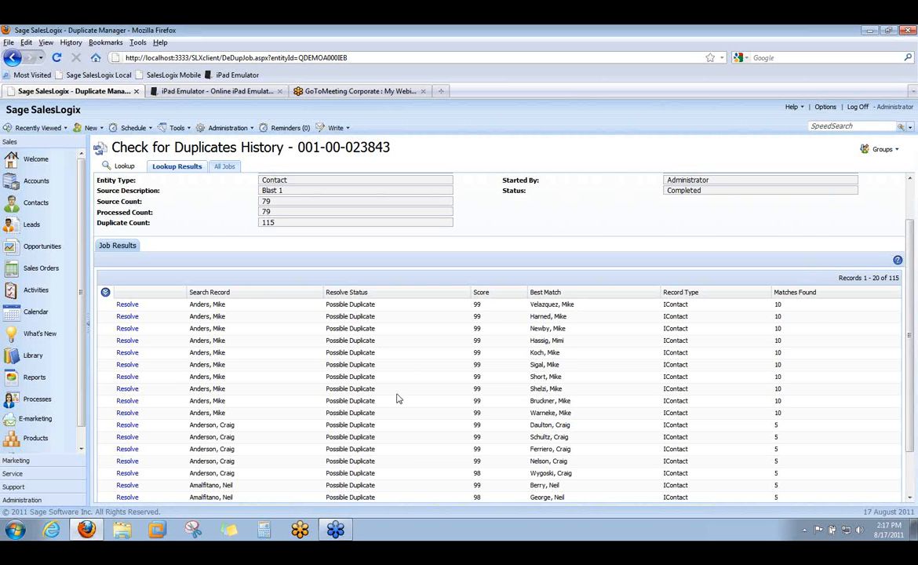
{"action": "scroll", "coordinate": [397, 399], "scroll_direction": "up", "scroll_amount": 1}
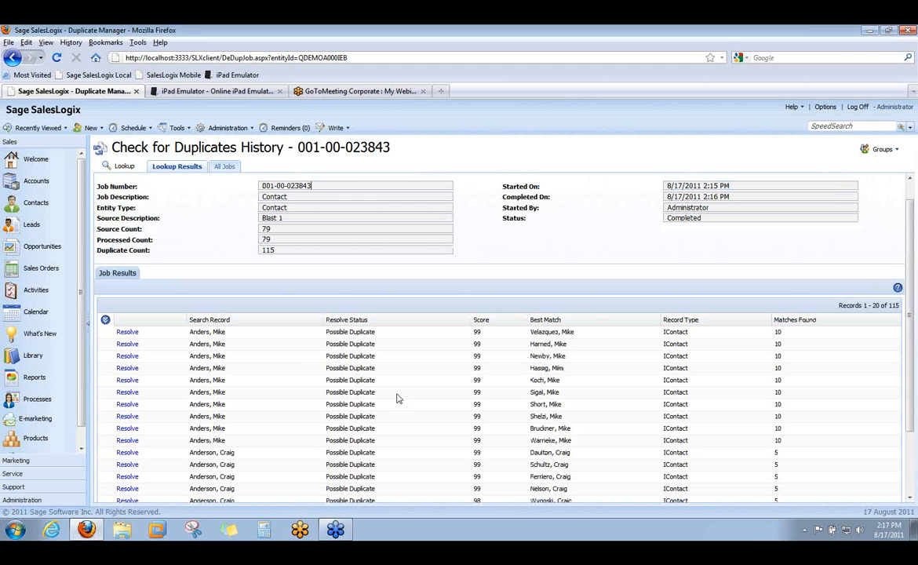
Try merging the first listed contact with its seventh possible match, keeping the source's Title, Fax and Type, and cancel the merge
{"action": "left_click", "coordinate": [126, 333]}
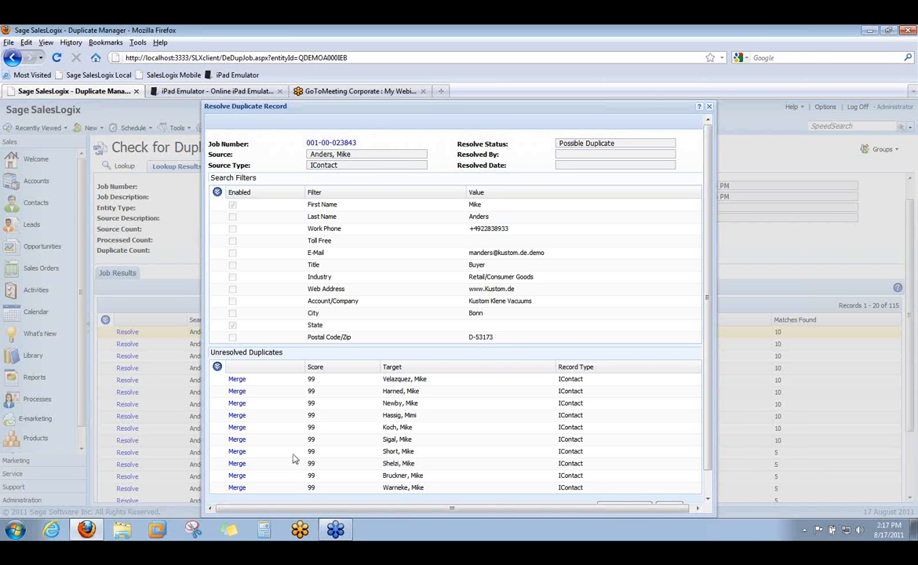
{"action": "left_click", "coordinate": [237, 452]}
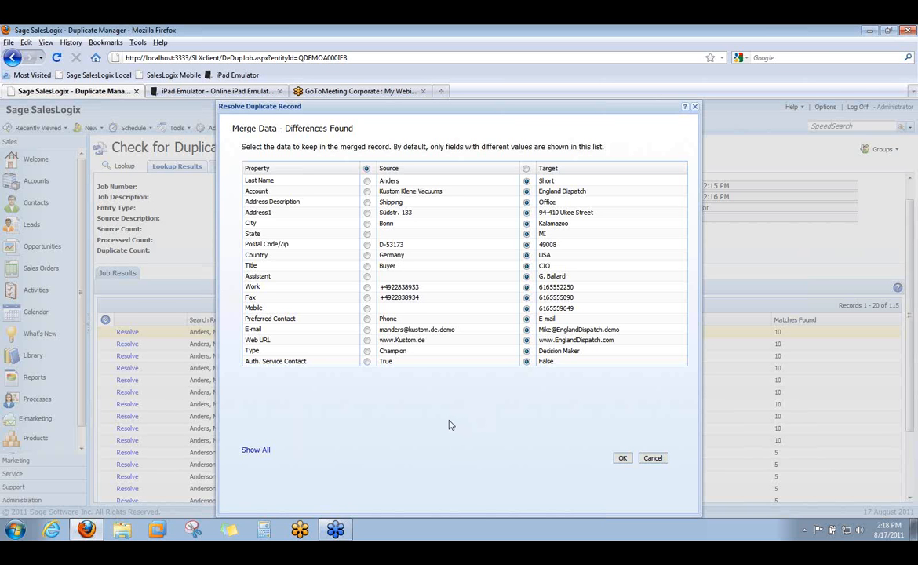
{"action": "left_click", "coordinate": [368, 267]}
{"action": "left_click", "coordinate": [368, 297]}
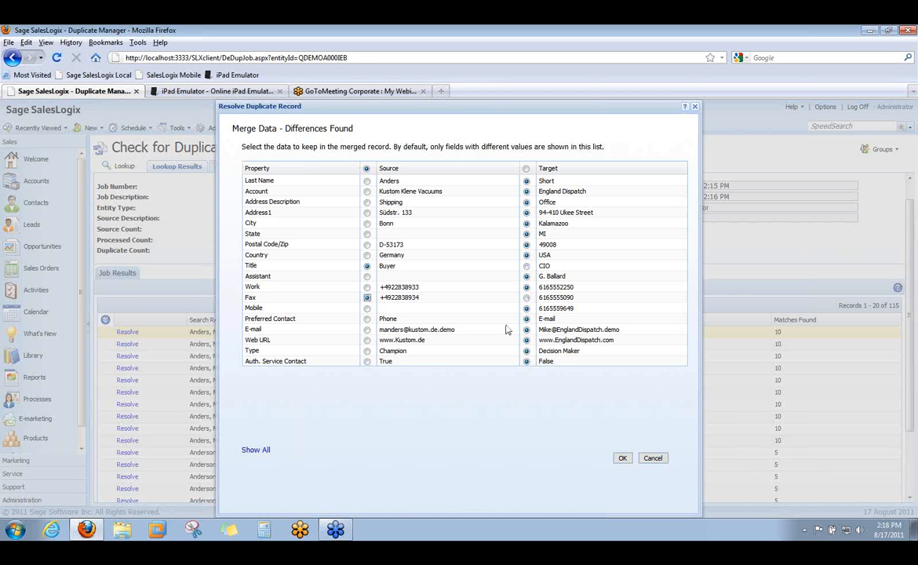
{"action": "left_click", "coordinate": [367, 351]}
{"action": "left_click", "coordinate": [653, 463]}
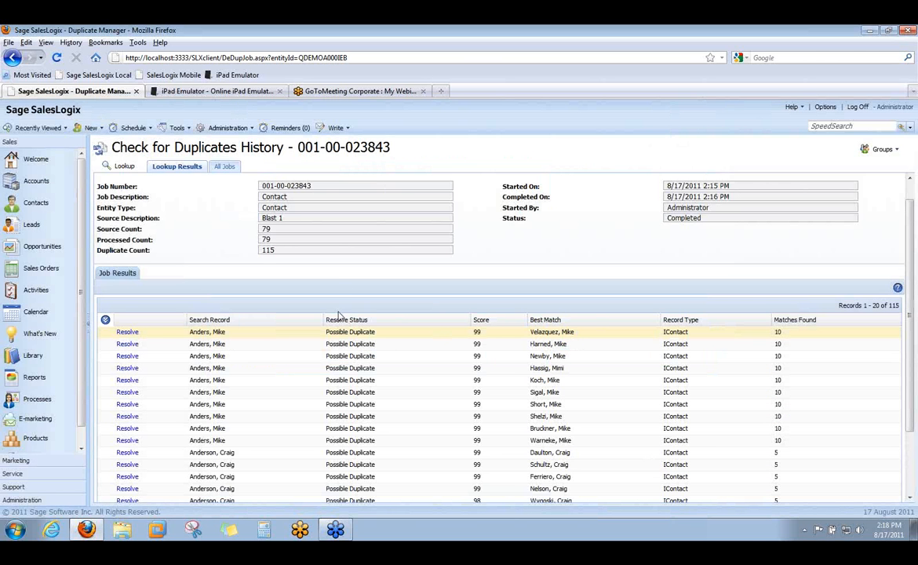
Open the Process Duplicate Records view and examine the potential matches and the full list of de-dup results
{"action": "left_click", "coordinate": [183, 129]}
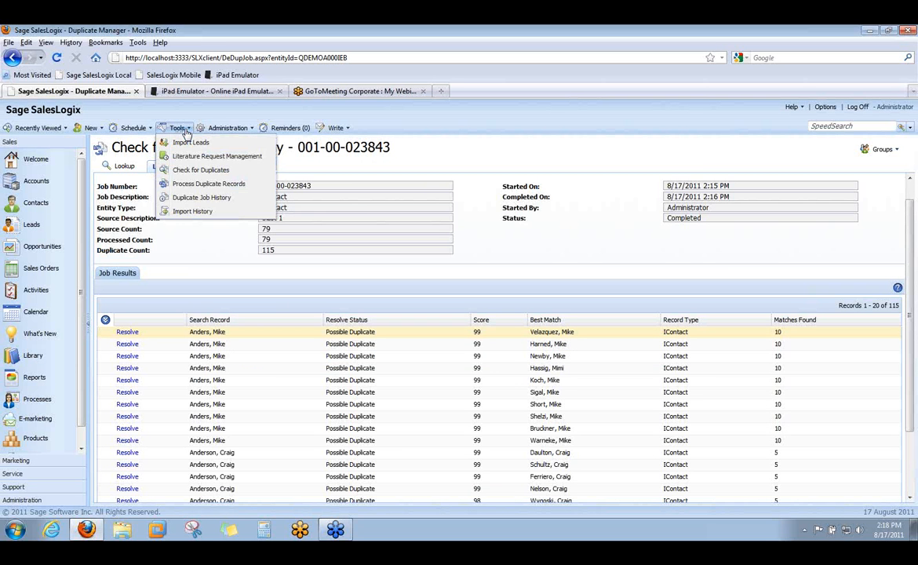
{"action": "left_click", "coordinate": [168, 184]}
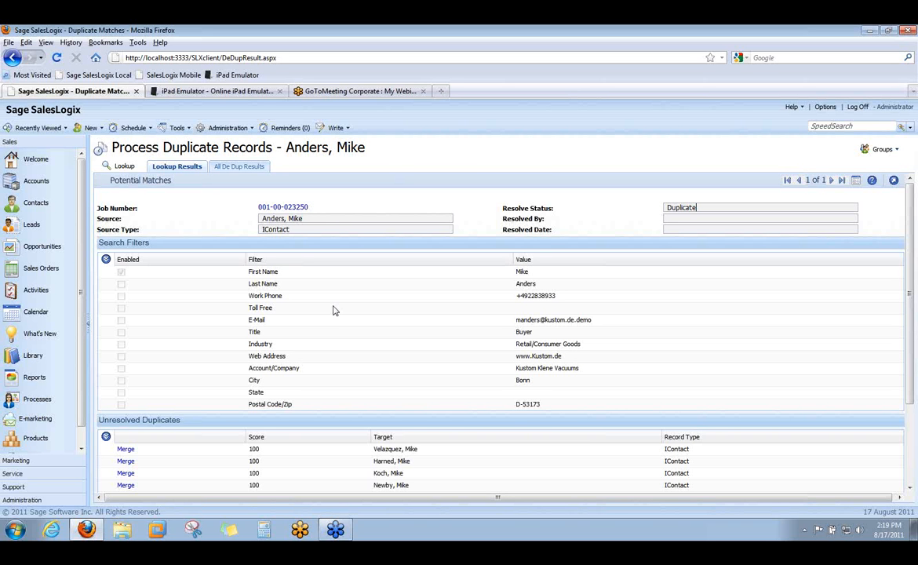
{"action": "scroll", "coordinate": [335, 324], "scroll_direction": "down", "scroll_amount": 1}
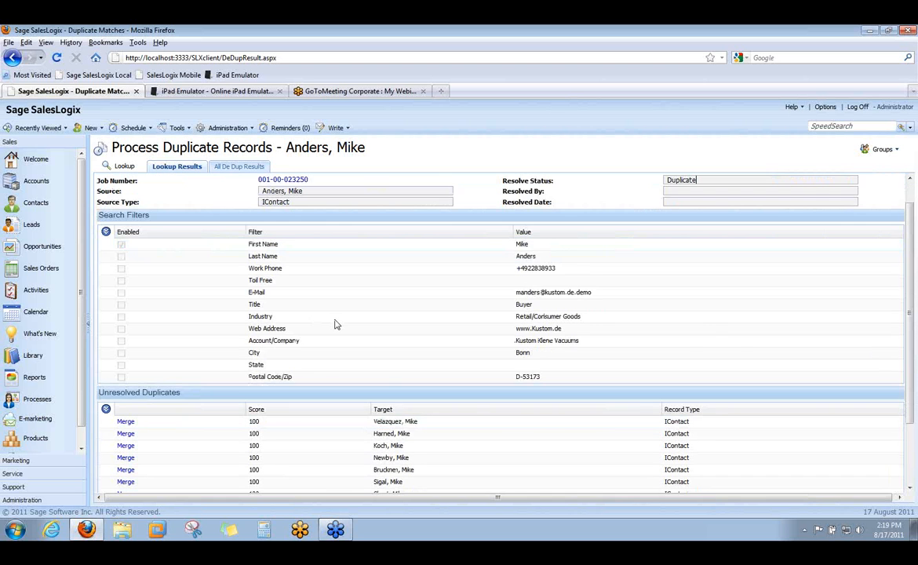
{"action": "scroll", "coordinate": [335, 324], "scroll_direction": "down", "scroll_amount": 1}
{"action": "scroll", "coordinate": [292, 268], "scroll_direction": "up", "scroll_amount": 1}
{"action": "left_click", "coordinate": [238, 167]}
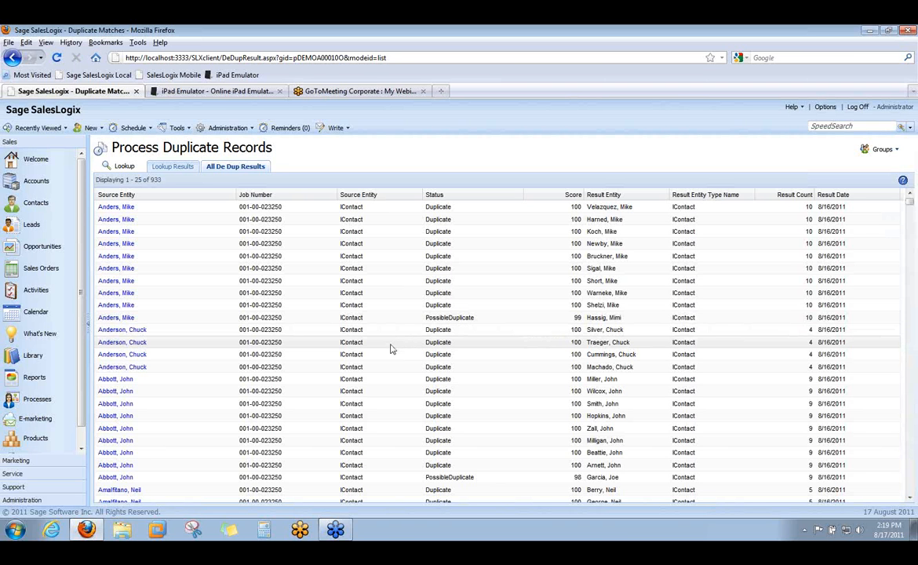
{"action": "scroll", "coordinate": [392, 349], "scroll_direction": "down", "scroll_amount": 3}
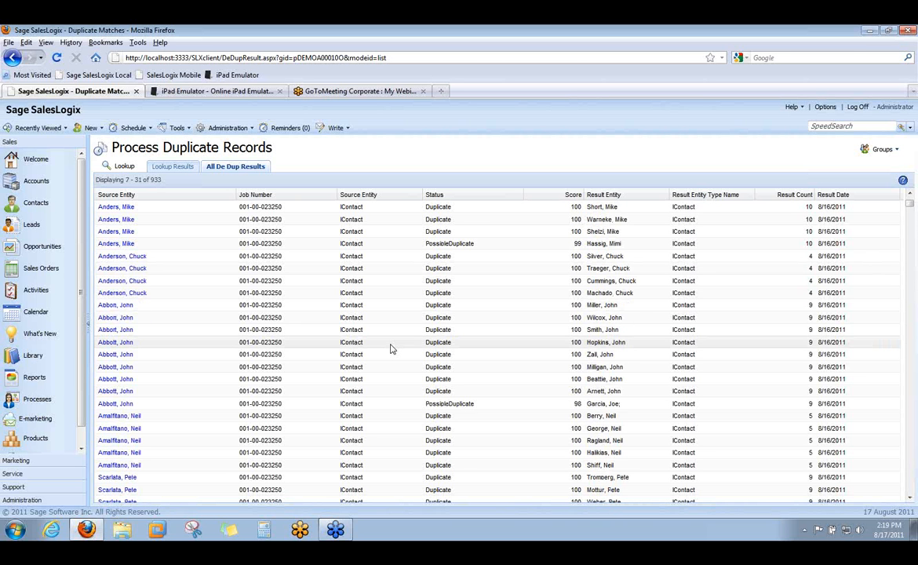
{"action": "scroll", "coordinate": [392, 348], "scroll_direction": "up", "scroll_amount": 3}
{"action": "scroll", "coordinate": [392, 349], "scroll_direction": "up", "scroll_amount": 1}
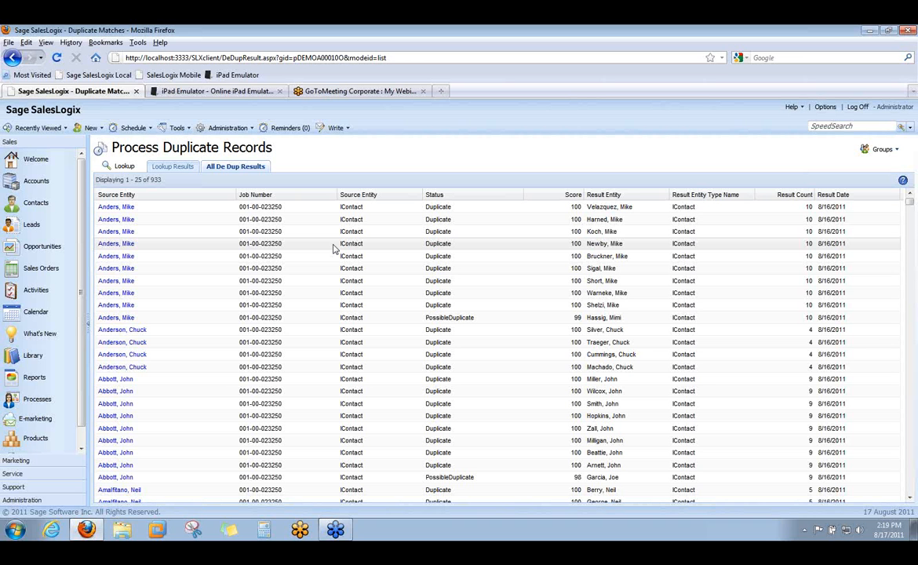
View the notes of the 4/10/2019 12:00 PM phone call in the activities list and close it without saving
{"action": "left_click", "coordinate": [19, 291]}
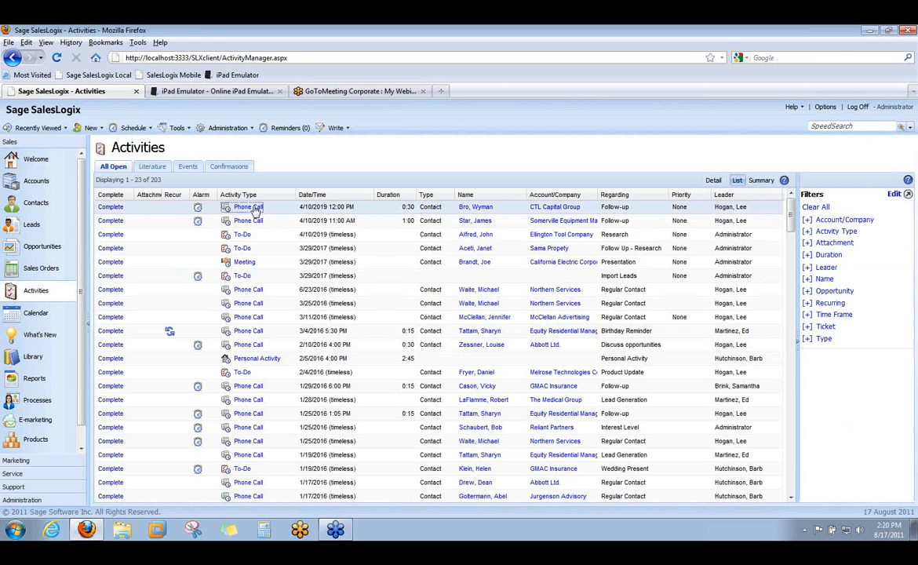
{"action": "left_click", "coordinate": [248, 207]}
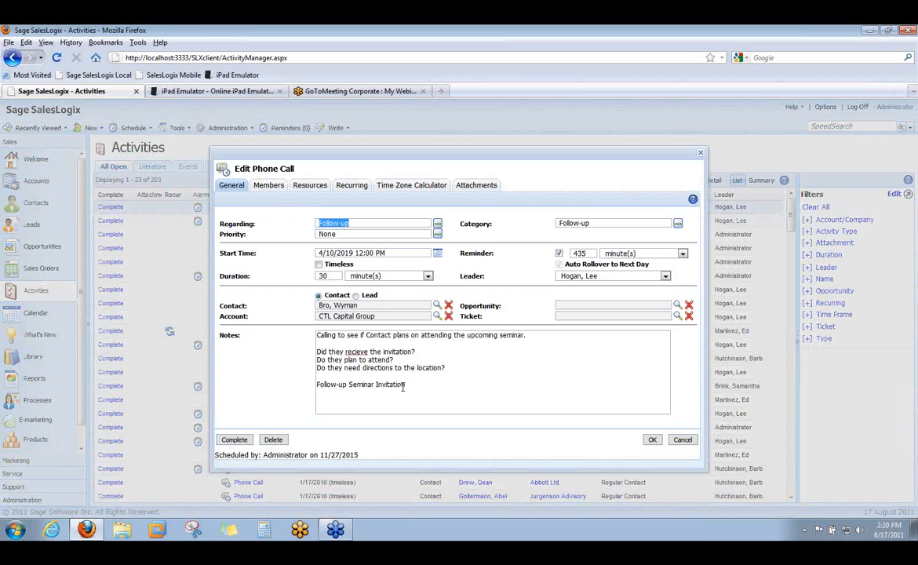
{"action": "left_click_drag", "start_coordinate": [420, 387], "coordinate": [316, 335]}
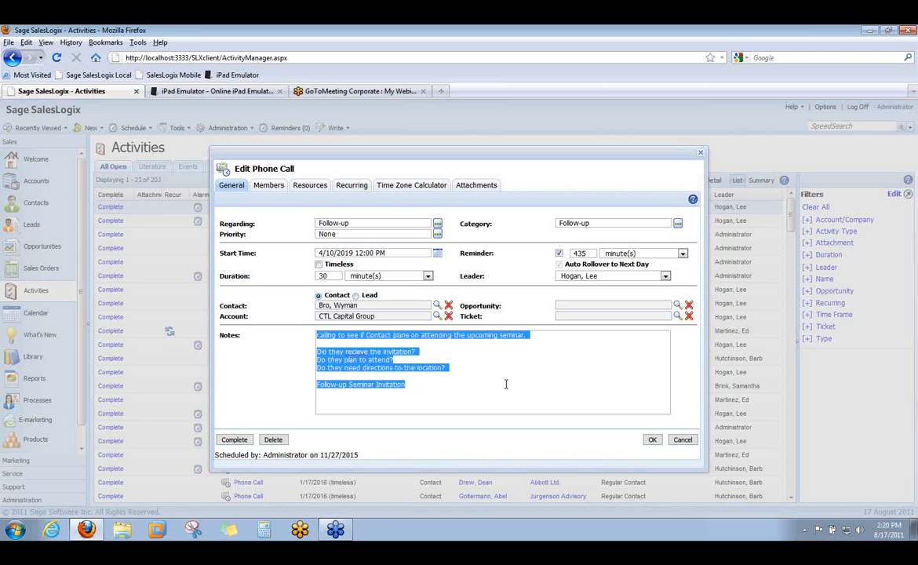
{"action": "left_click", "coordinate": [683, 441]}
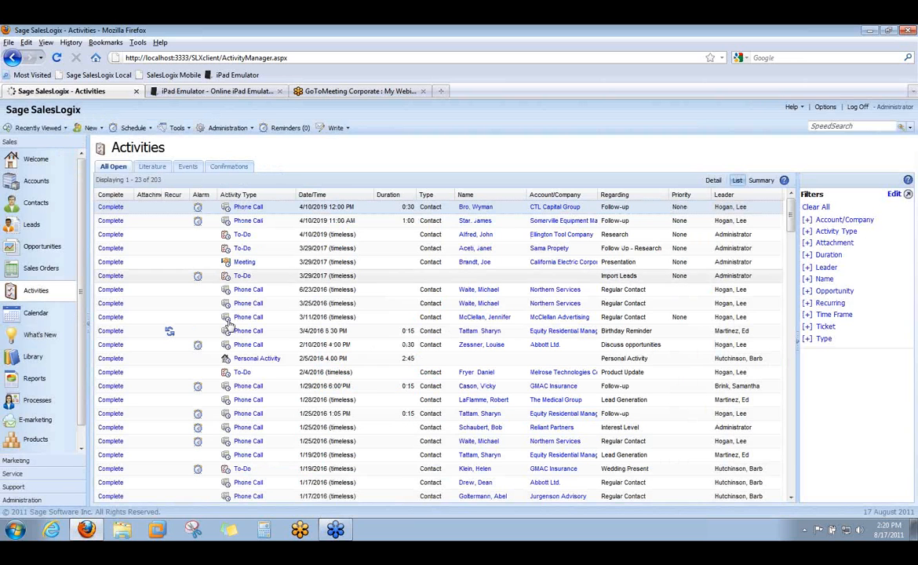
Open What's New and review the new and modified history records for the existing search date
{"action": "left_click", "coordinate": [37, 335]}
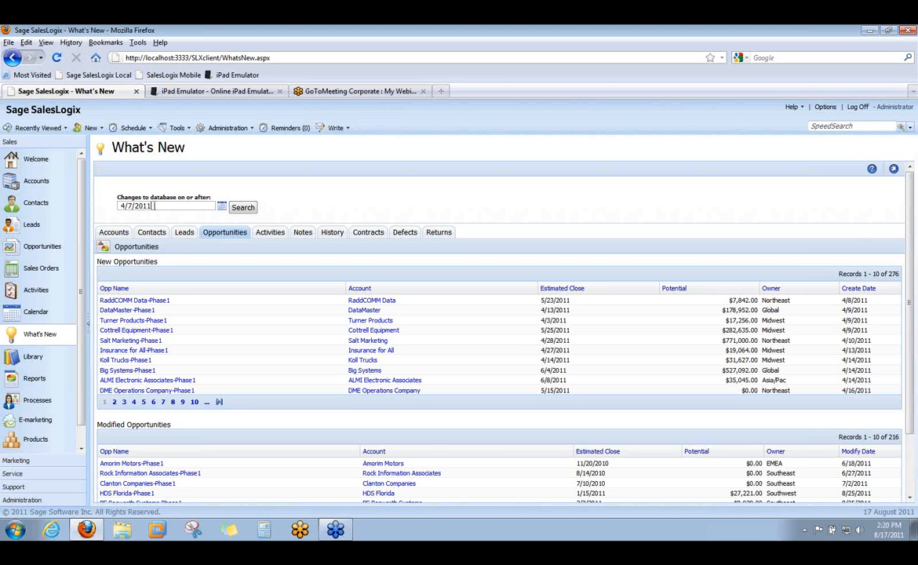
{"action": "left_click_drag", "start_coordinate": [148, 206], "coordinate": [120, 208]}
{"action": "left_click", "coordinate": [141, 219]}
{"action": "left_click", "coordinate": [330, 233]}
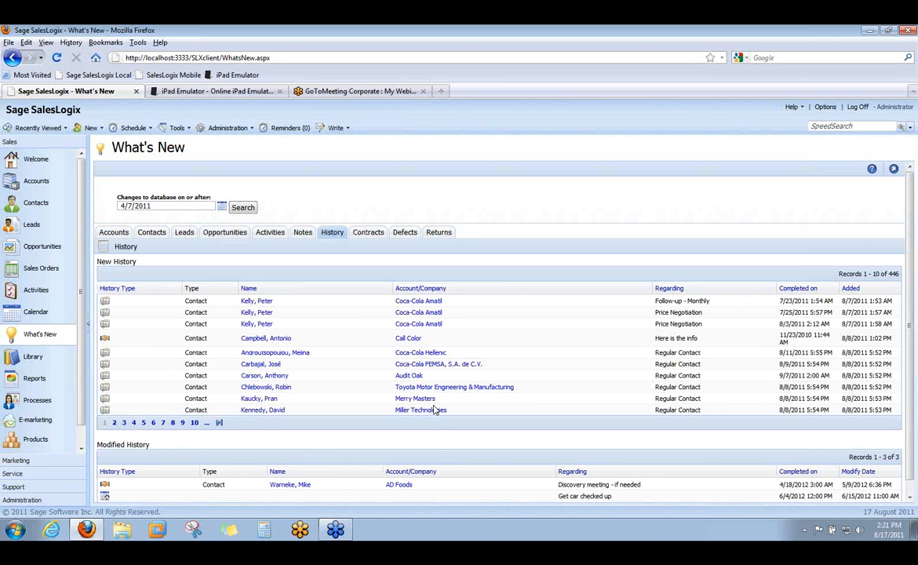
{"action": "scroll", "coordinate": [436, 409], "scroll_direction": "down", "scroll_amount": 1}
{"action": "scroll", "coordinate": [436, 410], "scroll_direction": "up", "scroll_amount": 1}
Open the Abbott Ltd.-Phase I opportunity and view the edit details of its Fujitsu Lifebook TabletPC product, cancelling without changes
{"action": "left_click", "coordinate": [43, 247]}
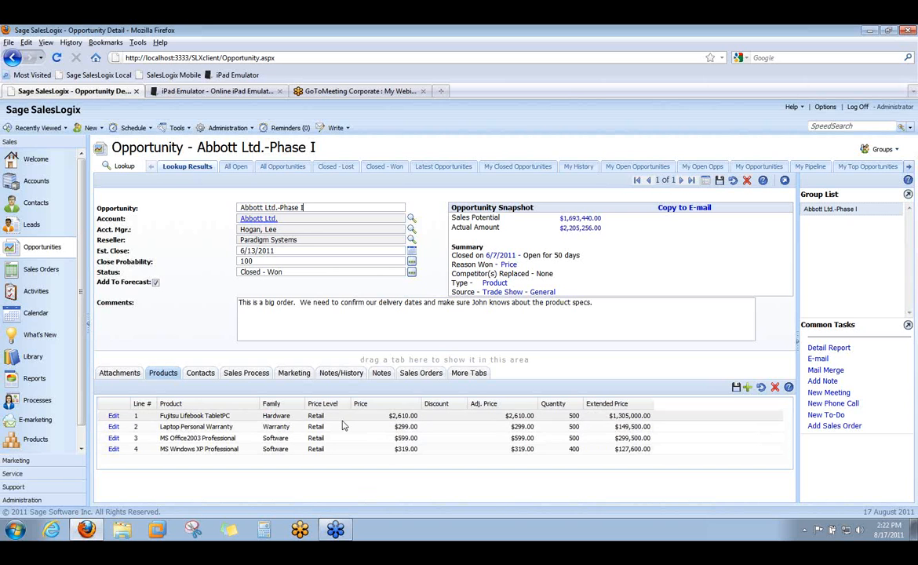
{"action": "left_click", "coordinate": [114, 417]}
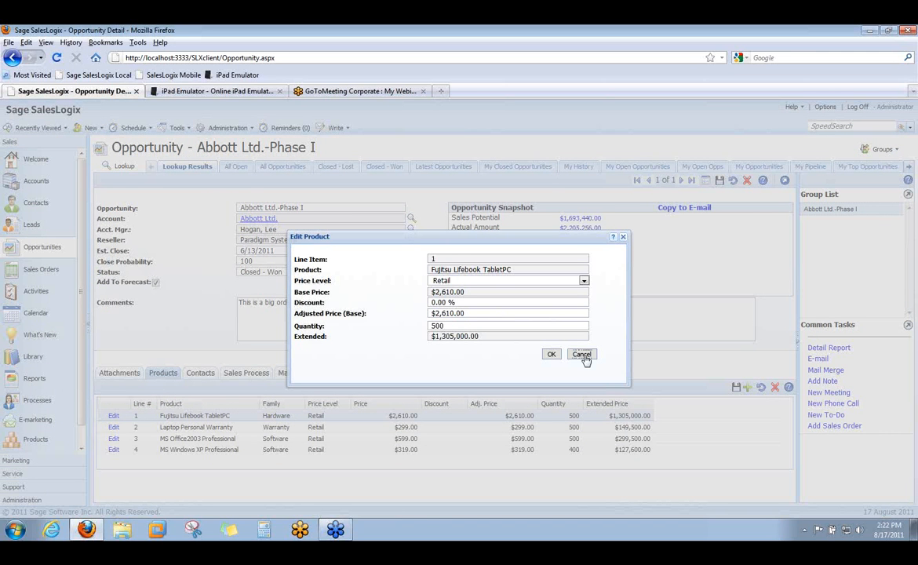
{"action": "left_click", "coordinate": [583, 356]}
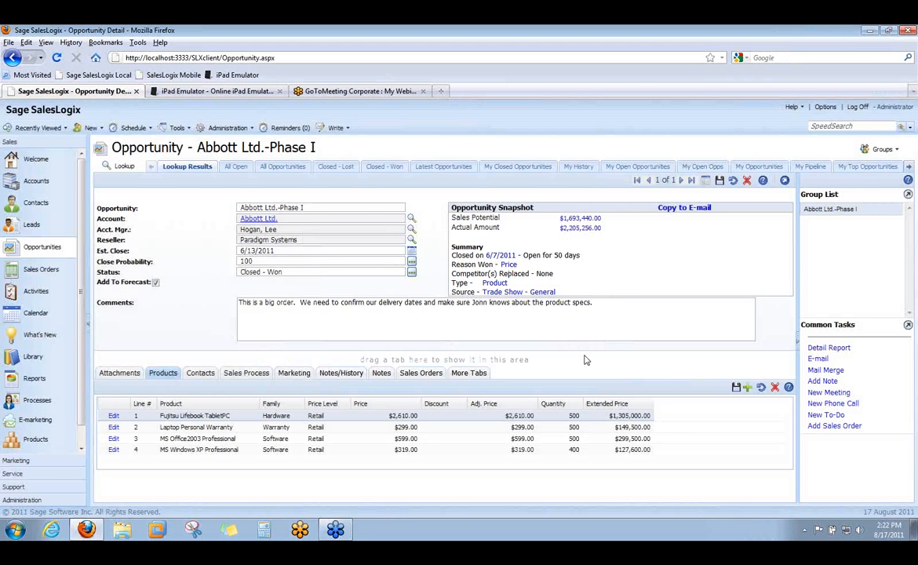
Set the quantity of the Fujitsu Lifebook TabletPC line to 400 directly in the opportunity's product grid
{"action": "left_click", "coordinate": [574, 418]}
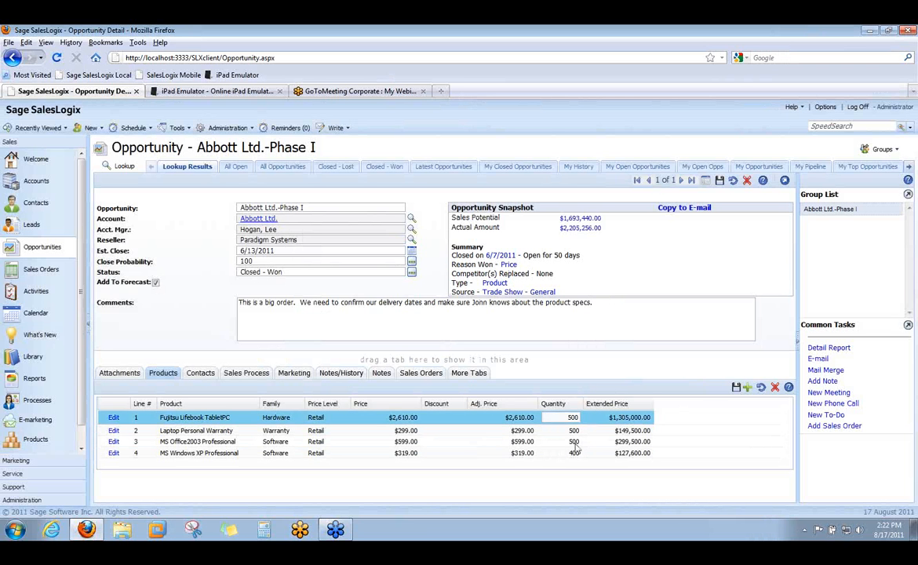
{"action": "left_click", "coordinate": [565, 419]}
{"action": "left_click_drag", "start_coordinate": [565, 418], "coordinate": [582, 421]}
{"action": "type", "text": "400"}
{"action": "left_click", "coordinate": [592, 434]}
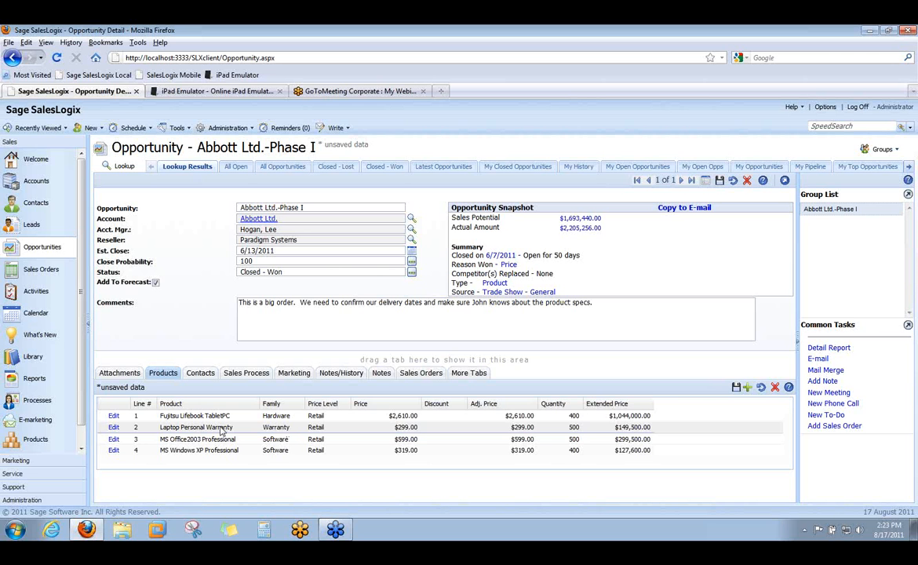
Set the adjusted price of the MS Windows XP Professional line to $450.00 directly in the product grid
{"action": "left_click", "coordinate": [575, 451]}
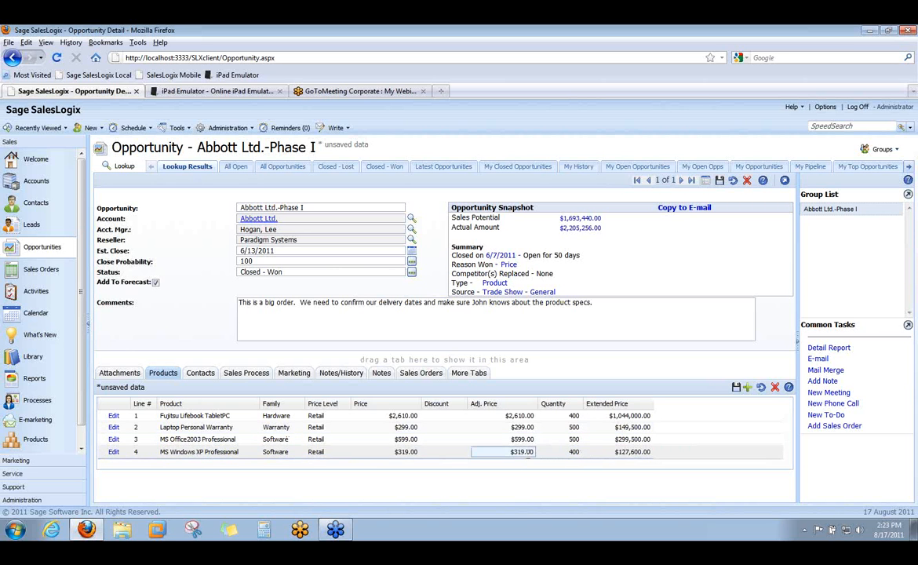
{"action": "left_click", "coordinate": [512, 452]}
{"action": "left_click_drag", "start_coordinate": [512, 452], "coordinate": [549, 459]}
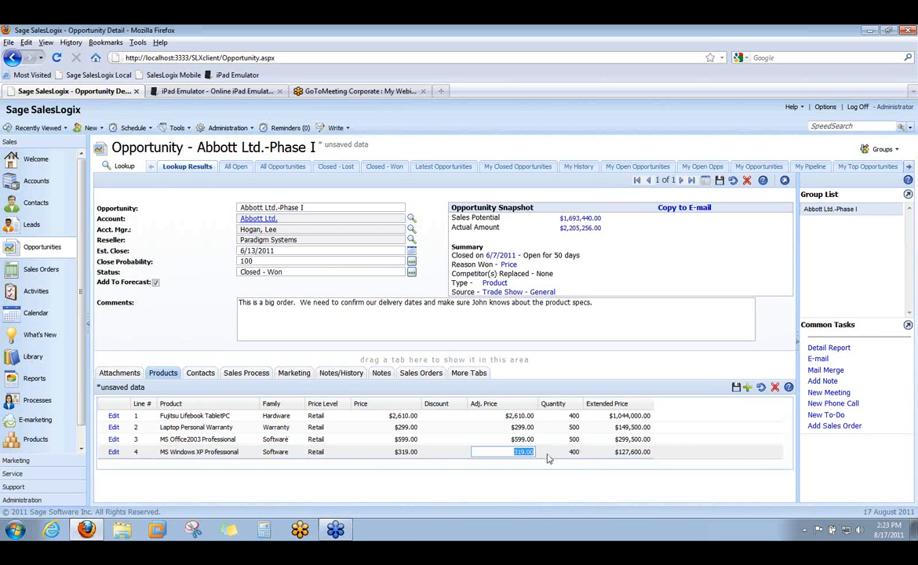
{"action": "type", "text": "450"}
{"action": "key", "text": "Return"}
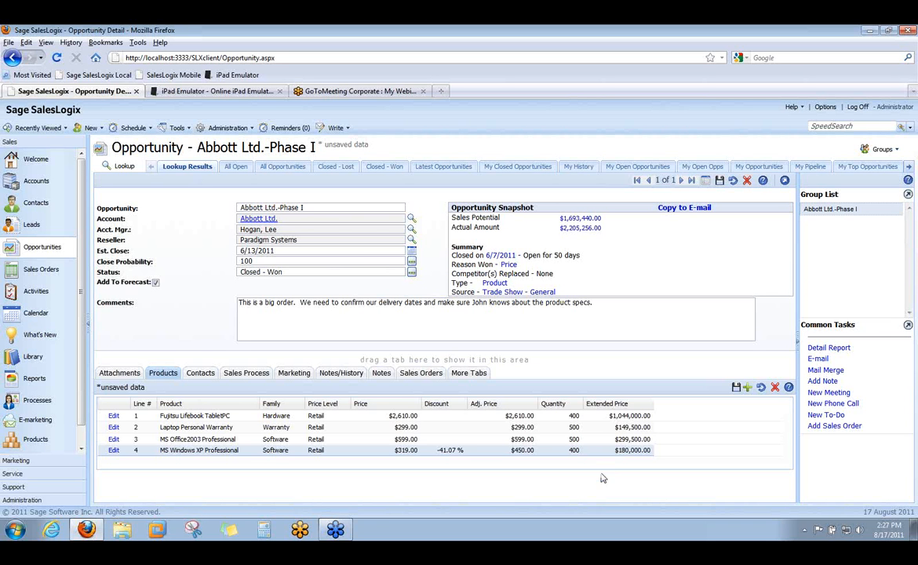
Open the Integration Setup page from Administration, discarding the unsaved opportunity changes, and view its accounting integration settings
{"action": "scroll", "coordinate": [78, 414], "scroll_direction": "down", "scroll_amount": 1}
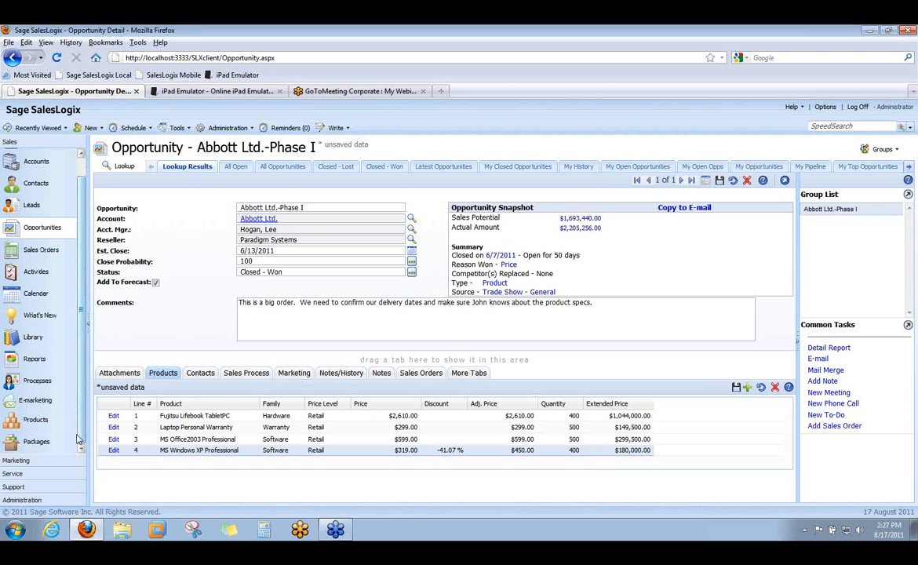
{"action": "left_click", "coordinate": [30, 500]}
{"action": "left_click", "coordinate": [31, 500]}
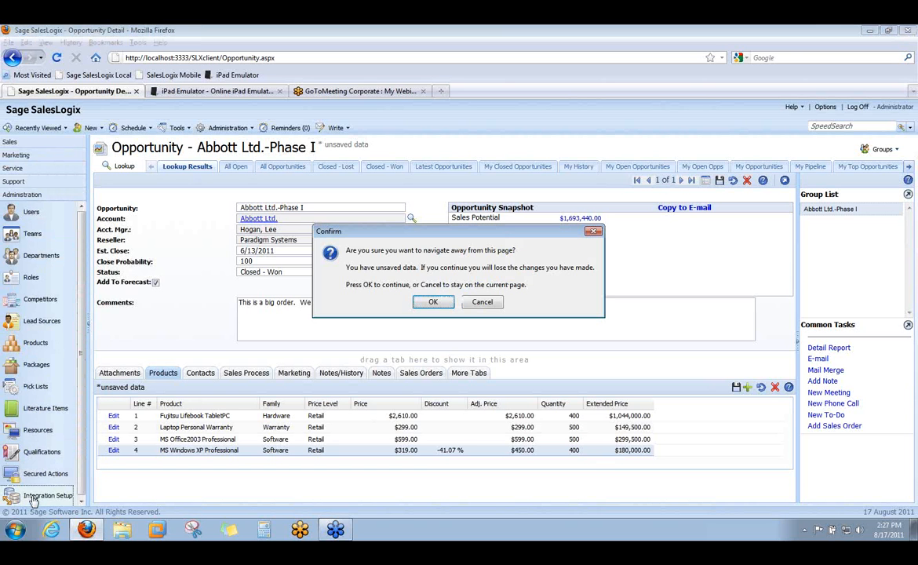
{"action": "left_click", "coordinate": [386, 278]}
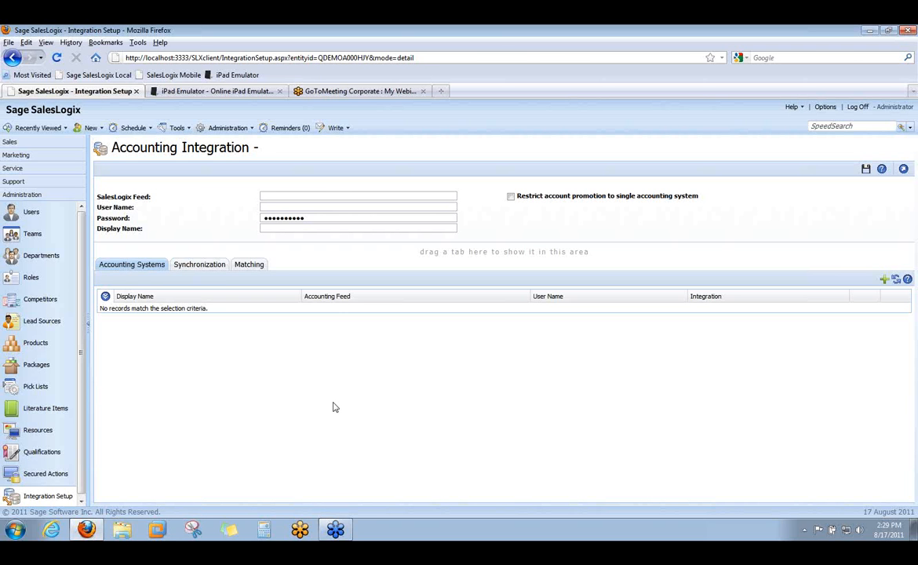
Switch to the iPad Emulator and view the mobile calendar for the month of July 2011 and for July 21
{"action": "left_click", "coordinate": [344, 92]}
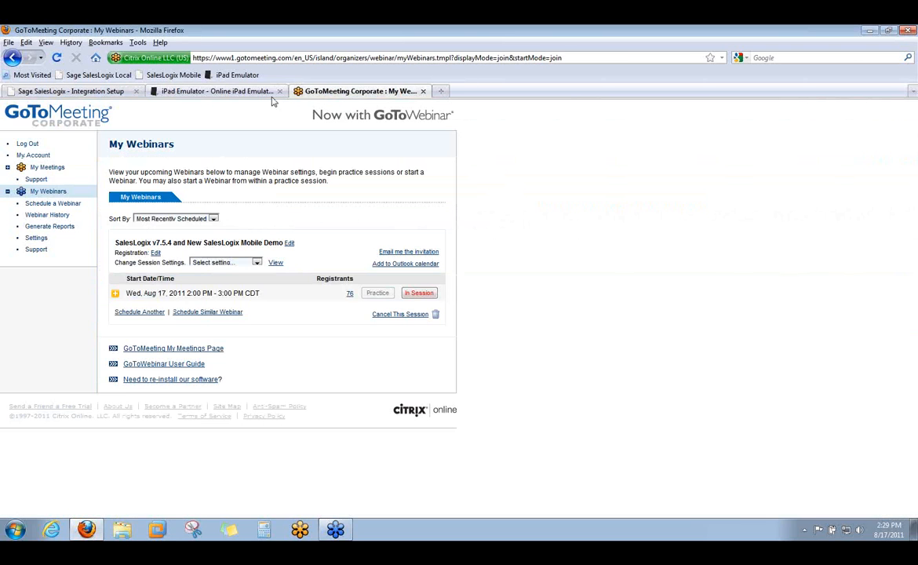
{"action": "left_click", "coordinate": [247, 93]}
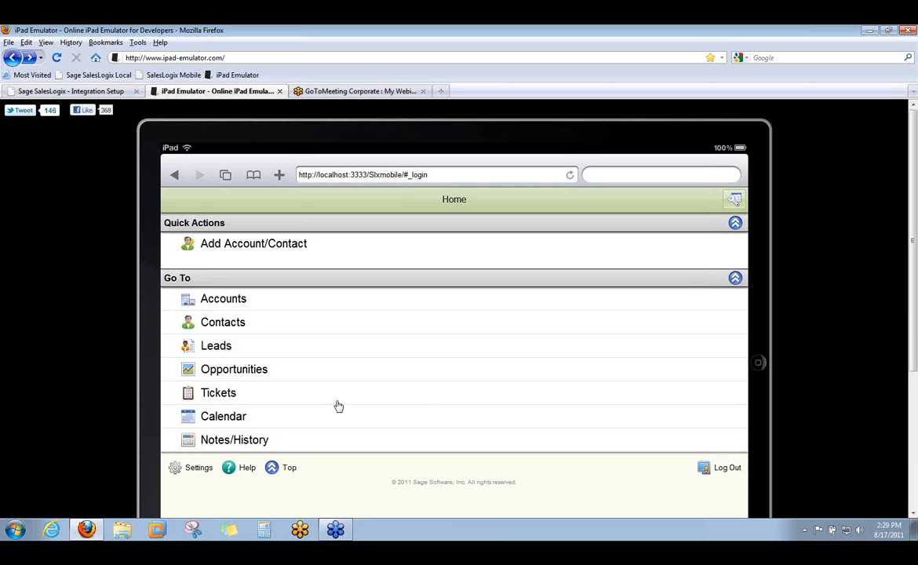
{"action": "left_click", "coordinate": [240, 418]}
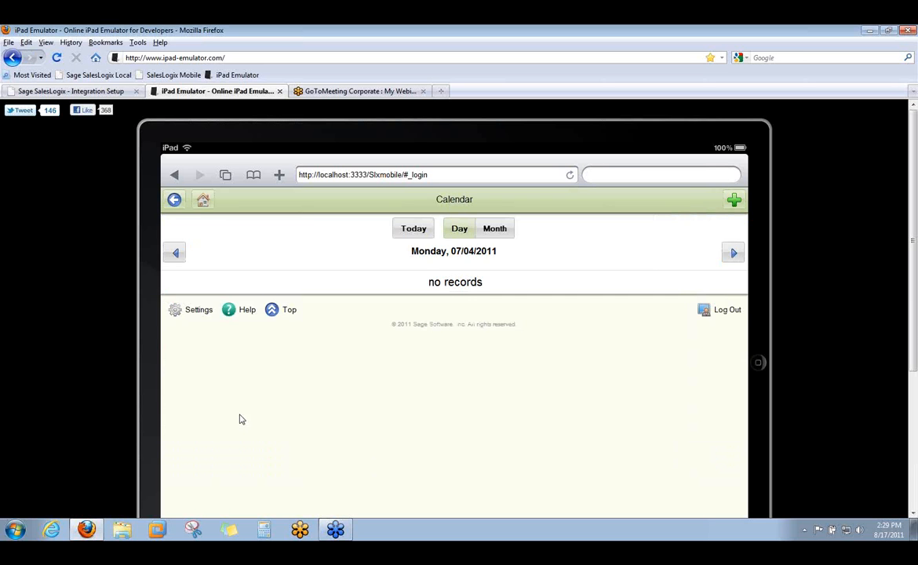
{"action": "left_click", "coordinate": [495, 228]}
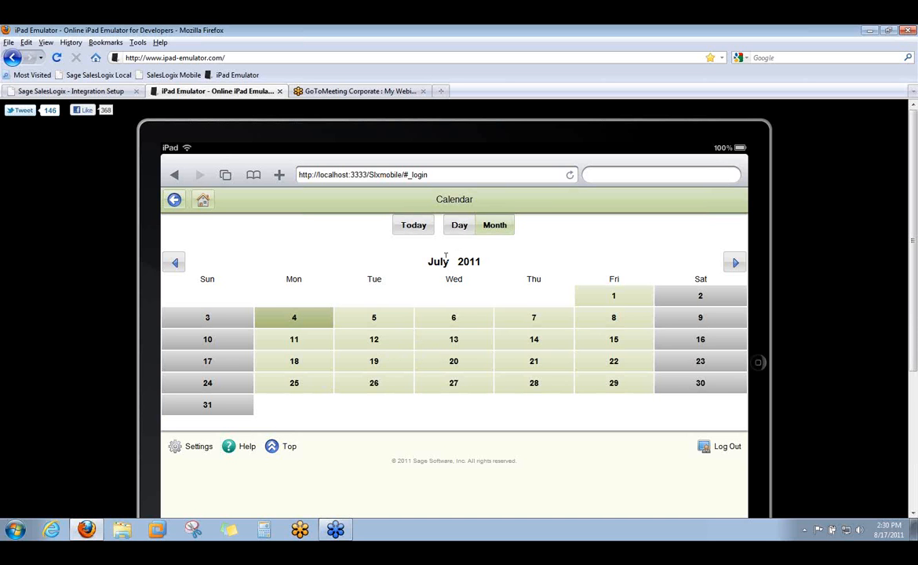
{"action": "left_click", "coordinate": [534, 362]}
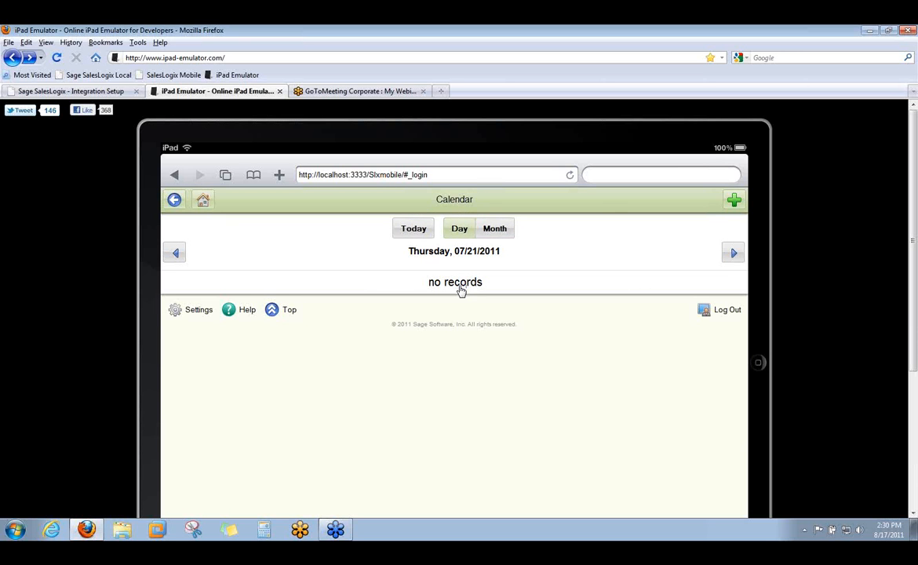
Open the Abbott Ltd. account in the mobile client and view its list of activities
{"action": "left_click", "coordinate": [203, 201]}
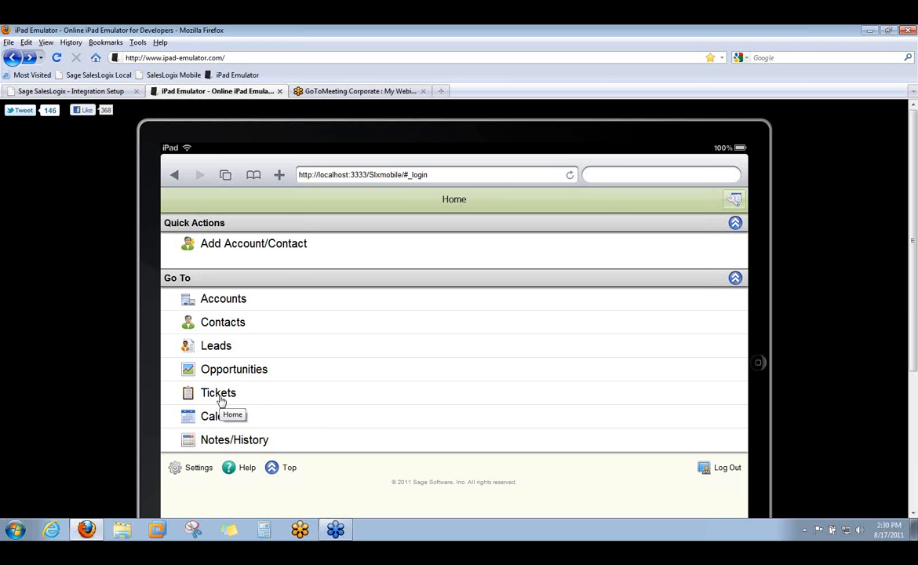
{"action": "left_click", "coordinate": [230, 302]}
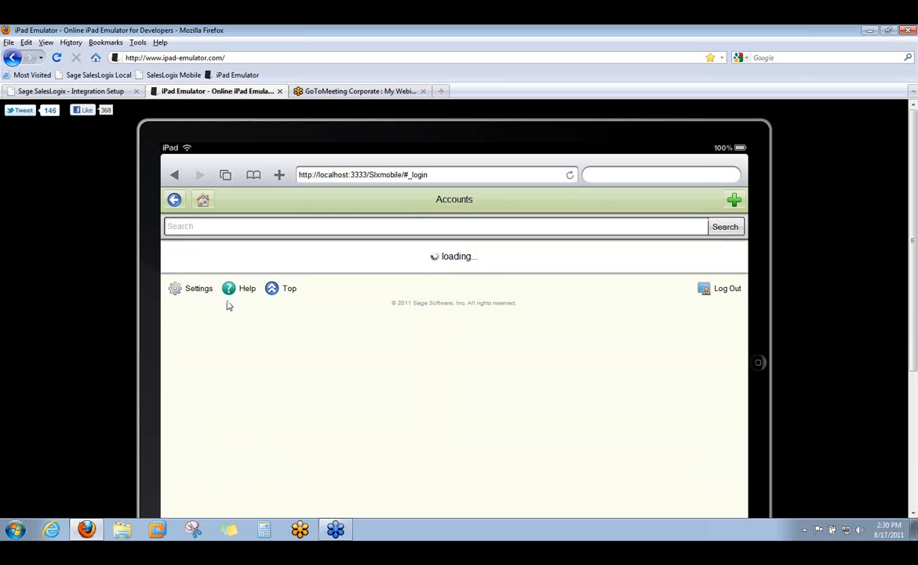
{"action": "left_click", "coordinate": [197, 256]}
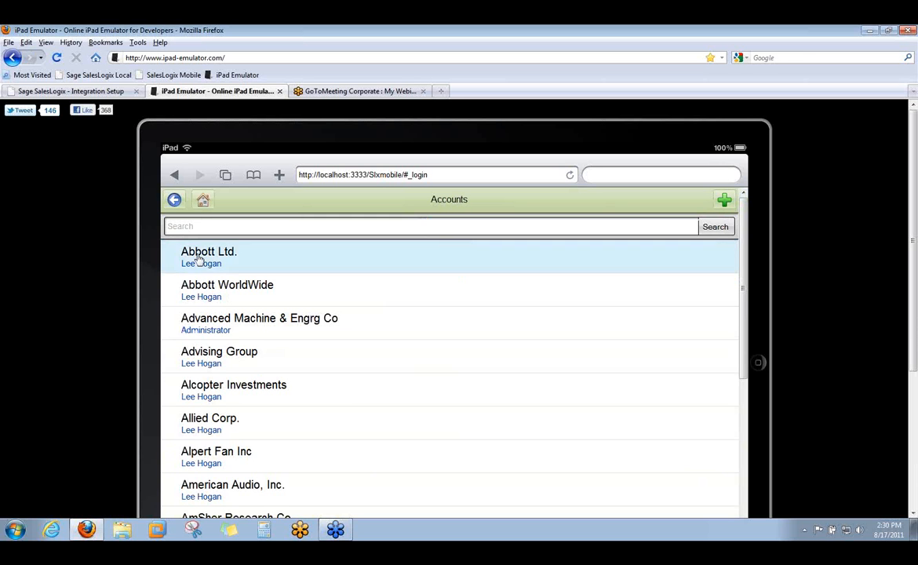
{"action": "scroll", "coordinate": [396, 395], "scroll_direction": "down", "scroll_amount": 3}
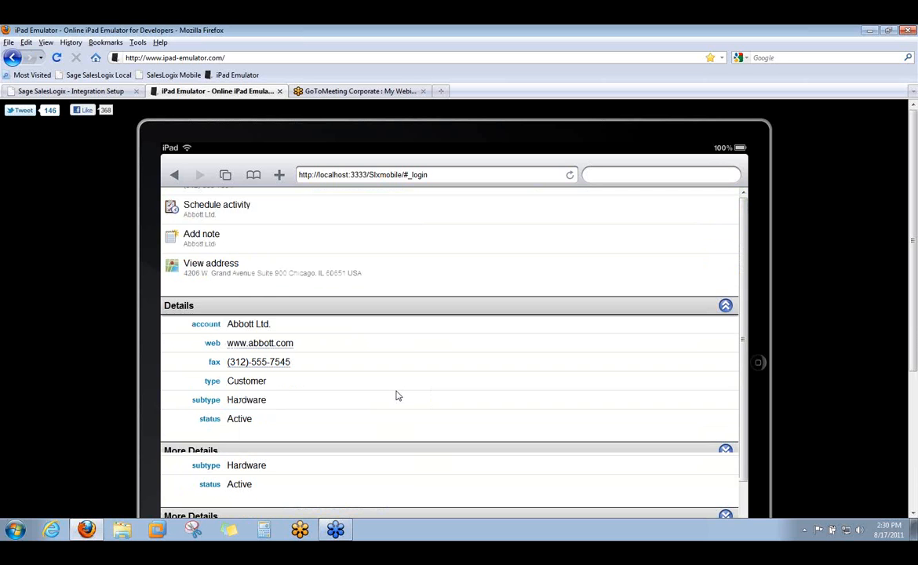
{"action": "left_click", "coordinate": [208, 435]}
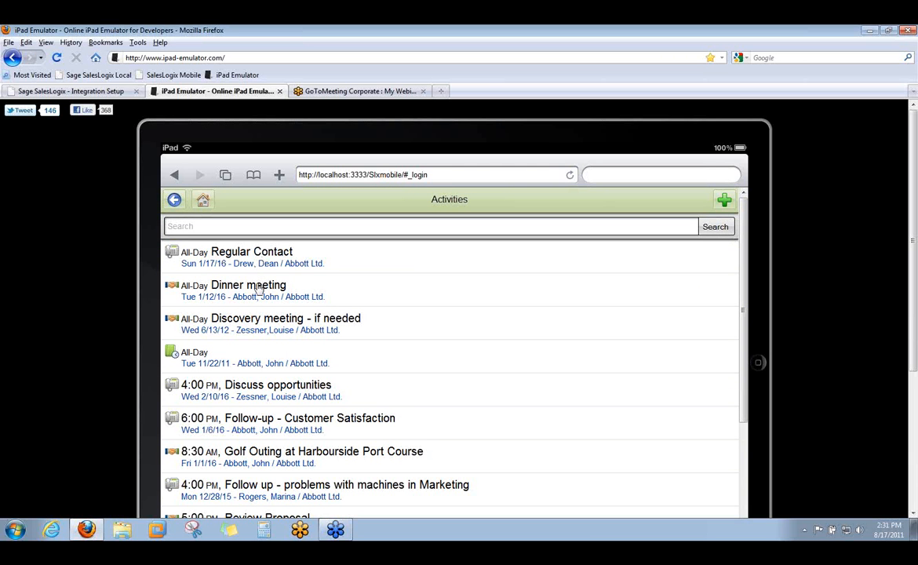
Try completing Abbott Ltd.'s Dinner meeting activity with a Phone Call follow-up, and cancel the completion
{"action": "left_click", "coordinate": [256, 291]}
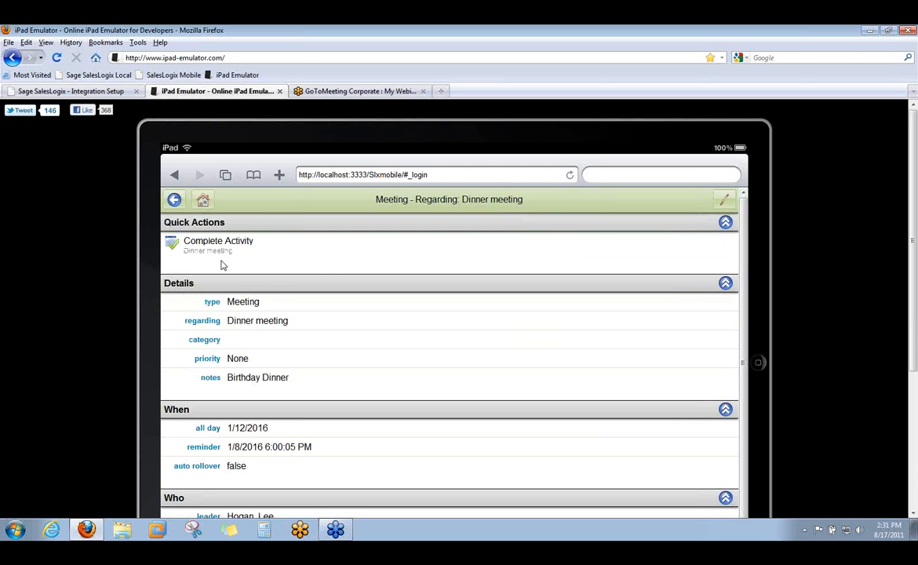
{"action": "left_click", "coordinate": [210, 245]}
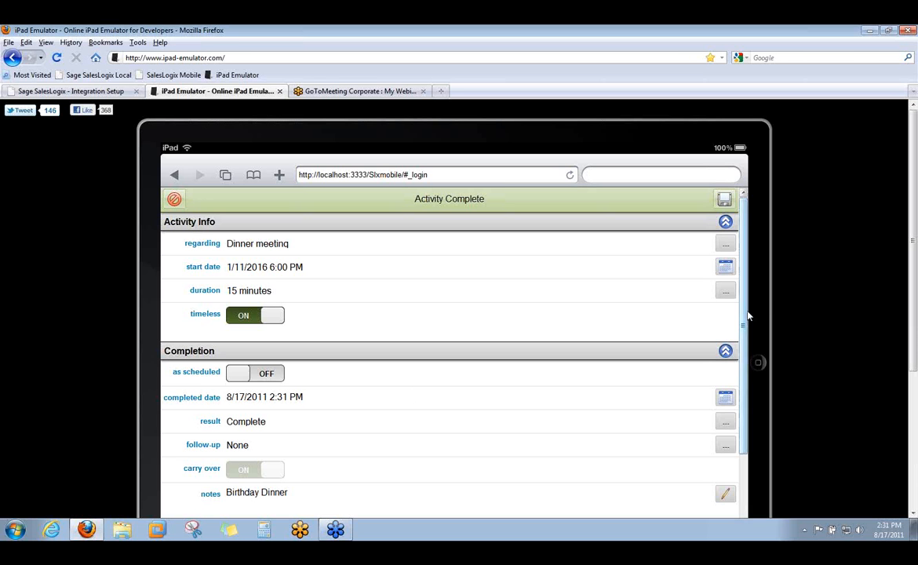
{"action": "left_click_drag", "start_coordinate": [746, 311], "coordinate": [751, 408]}
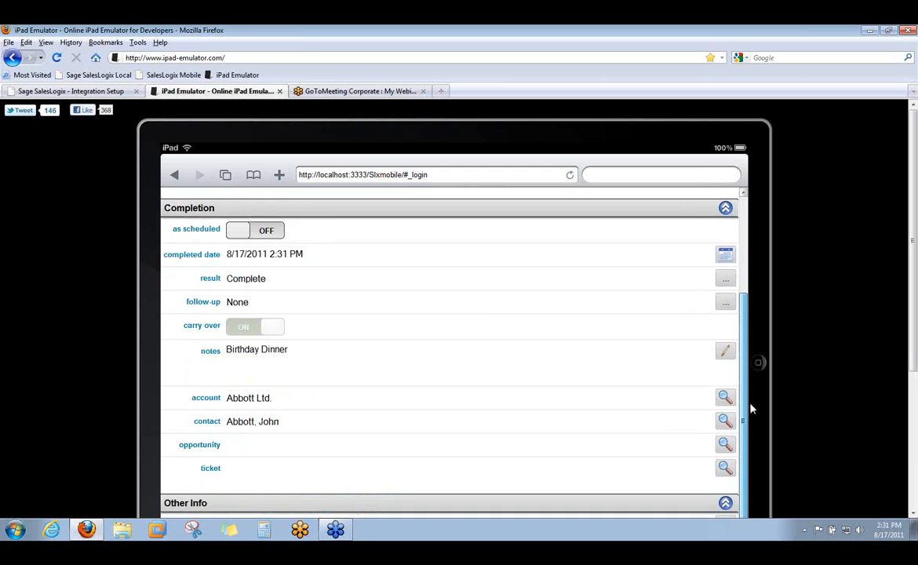
{"action": "left_click", "coordinate": [727, 306]}
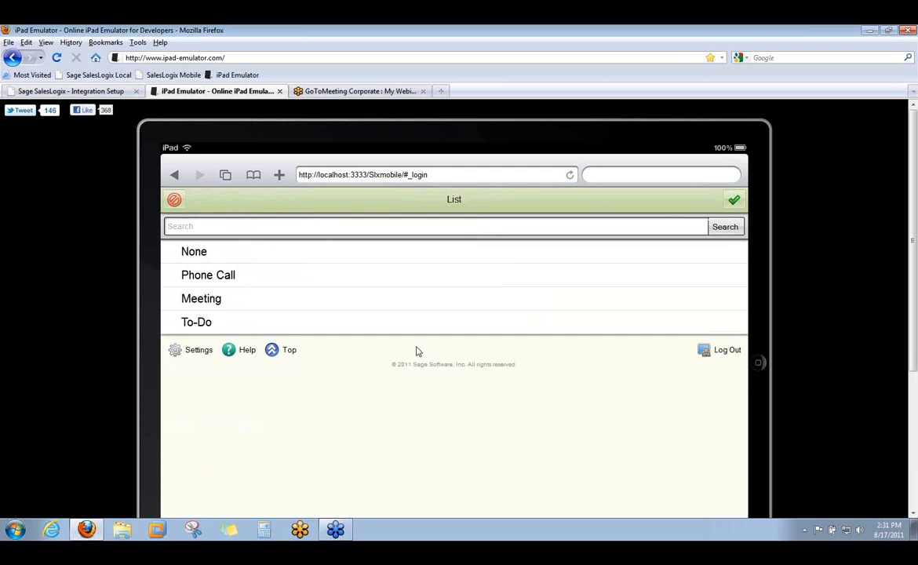
{"action": "left_click", "coordinate": [236, 276]}
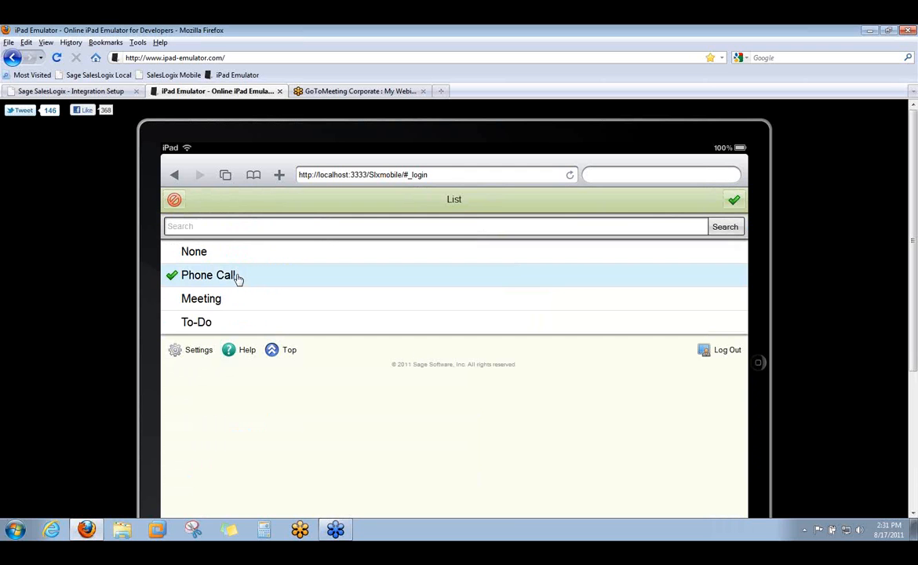
{"action": "left_click", "coordinate": [735, 198]}
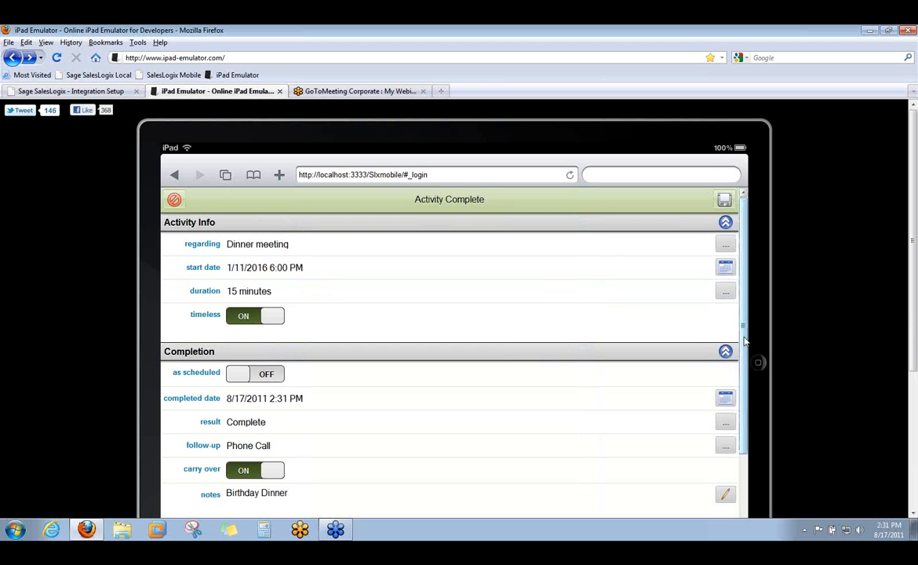
{"action": "scroll", "coordinate": [746, 383], "scroll_direction": "down", "scroll_amount": 2}
{"action": "left_click_drag", "start_coordinate": [746, 383], "coordinate": [746, 327]}
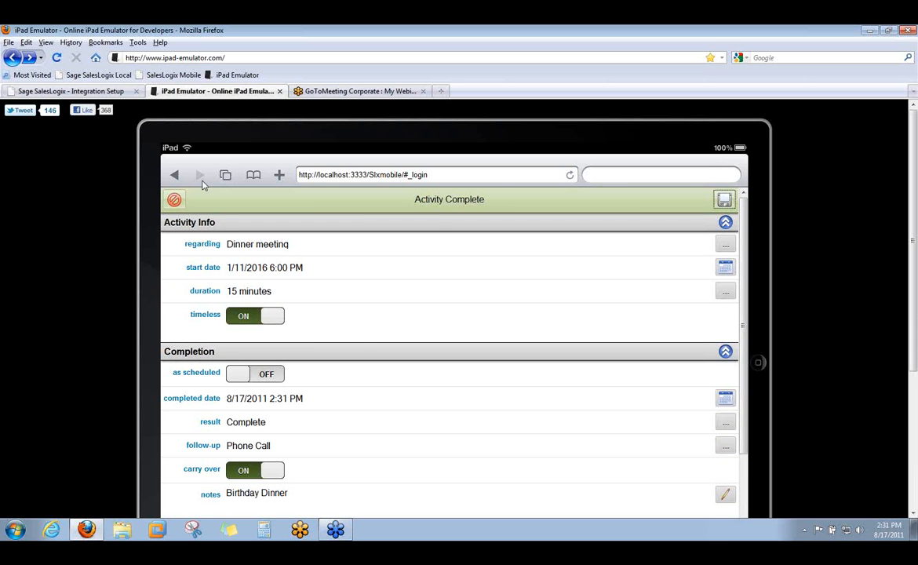
{"action": "left_click", "coordinate": [174, 201]}
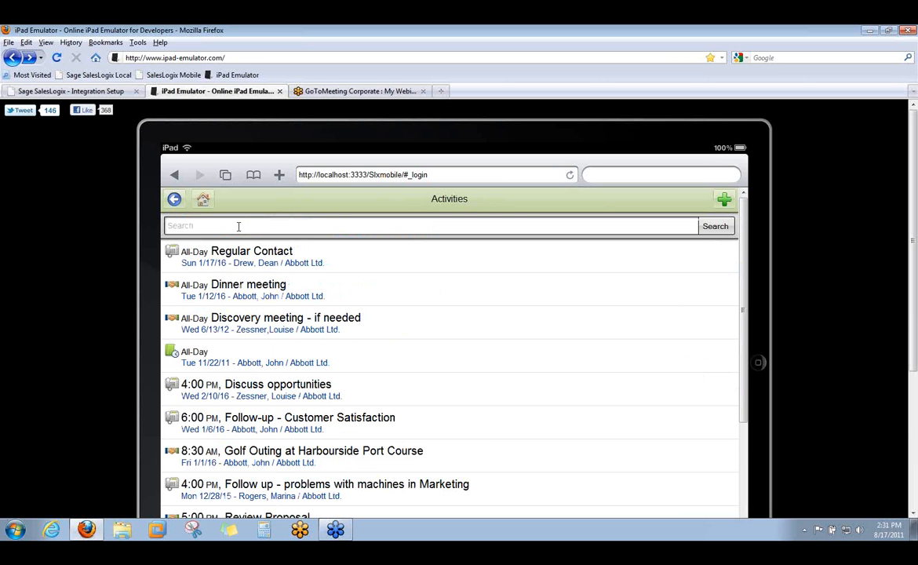
Open the Abbott WorldWide-Phase I opportunity in the mobile client and review its details and related products
{"action": "left_click", "coordinate": [202, 200]}
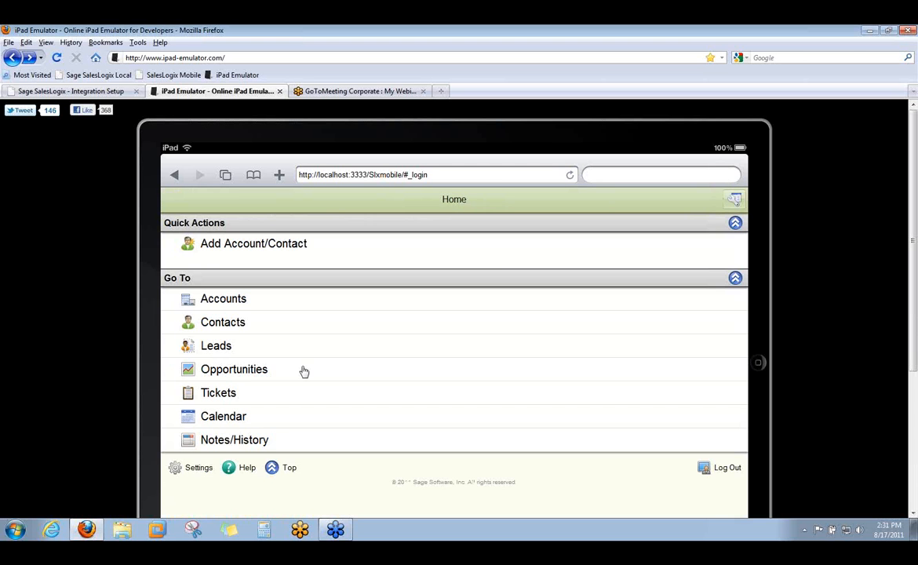
{"action": "left_click", "coordinate": [261, 371]}
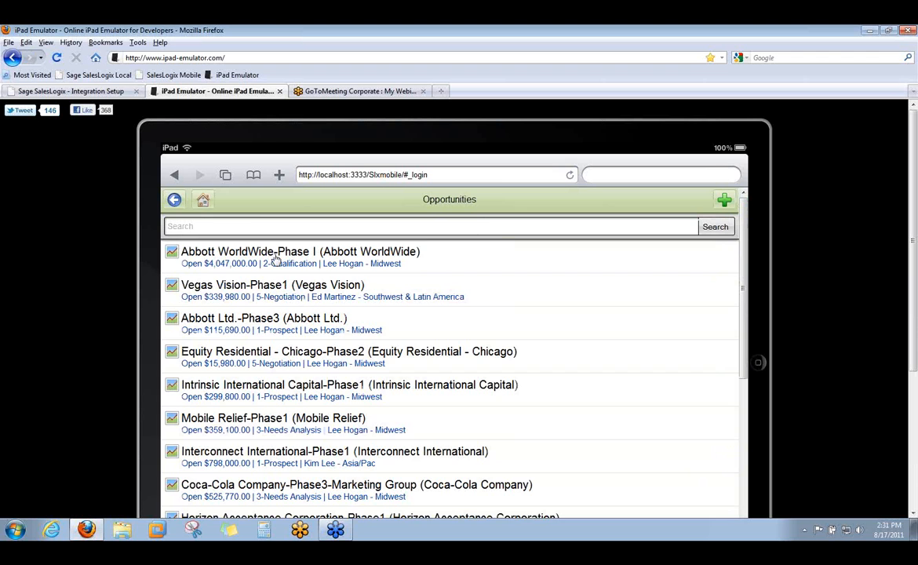
{"action": "left_click", "coordinate": [261, 252]}
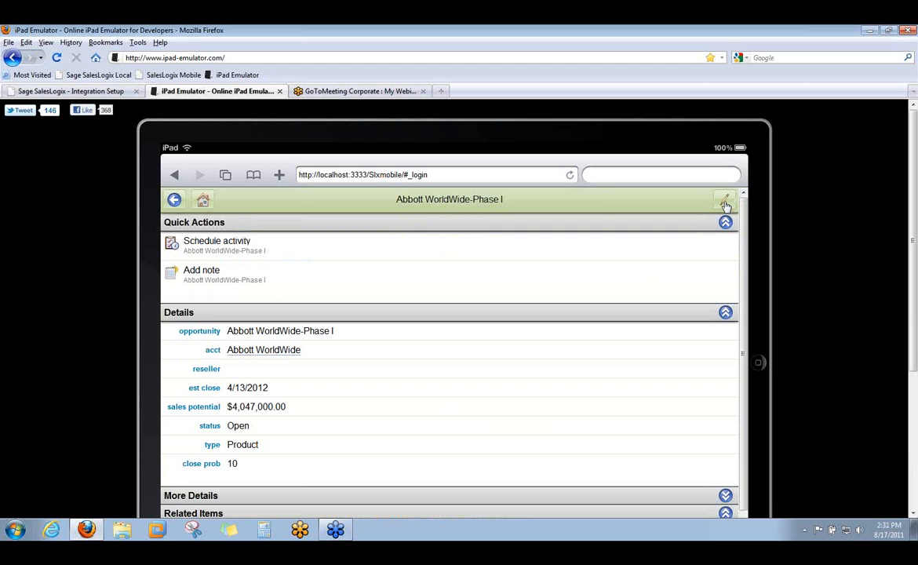
{"action": "scroll", "coordinate": [365, 408], "scroll_direction": "down", "scroll_amount": 2}
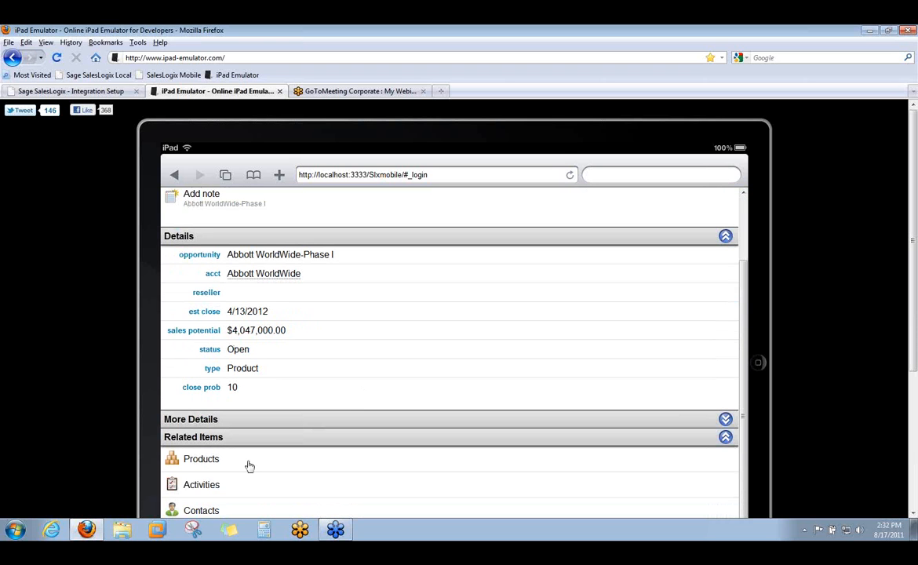
{"action": "scroll", "coordinate": [250, 466], "scroll_direction": "down", "scroll_amount": 2}
{"action": "left_click", "coordinate": [205, 394]}
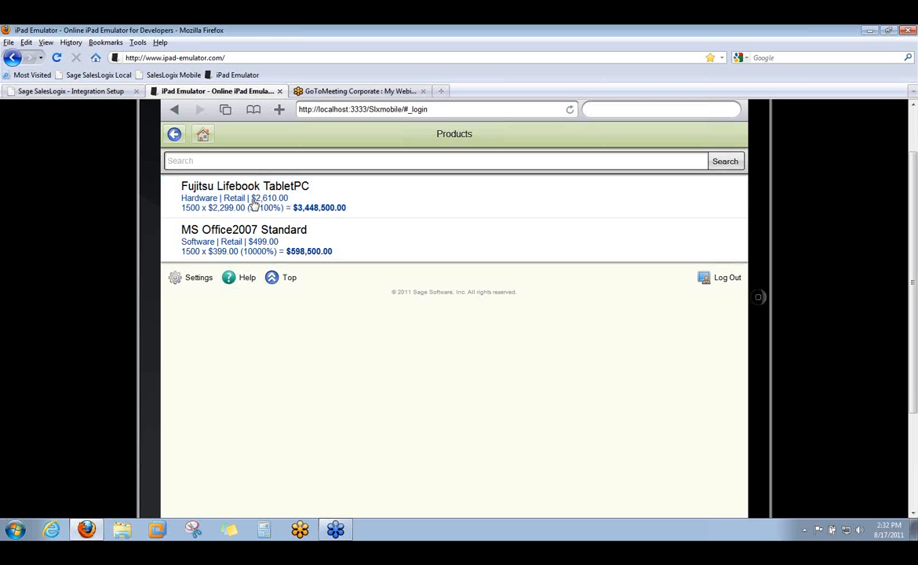
Open the Abbott Ltd. account in the mobile client and view the details of its related contact, the company president
{"action": "left_click", "coordinate": [203, 136]}
{"action": "left_click", "coordinate": [221, 234]}
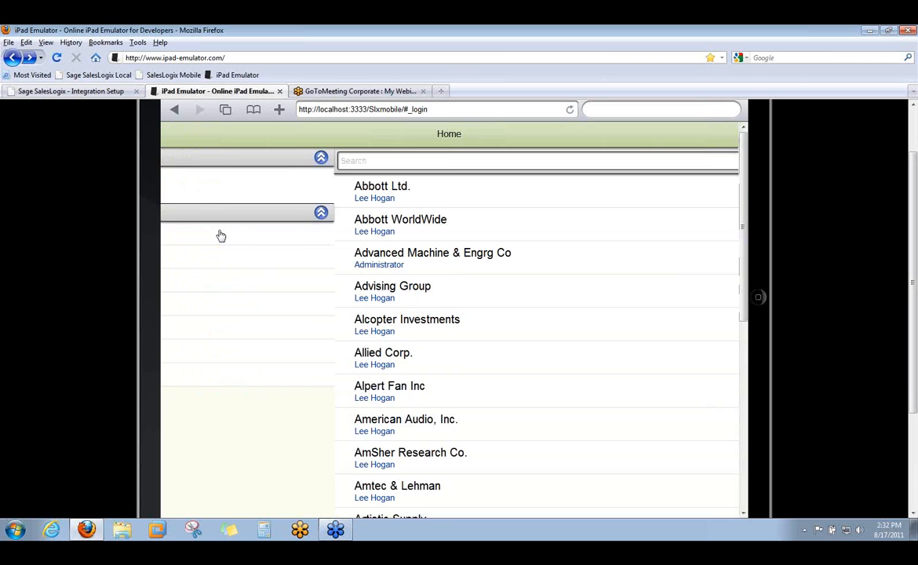
{"action": "left_click", "coordinate": [214, 201]}
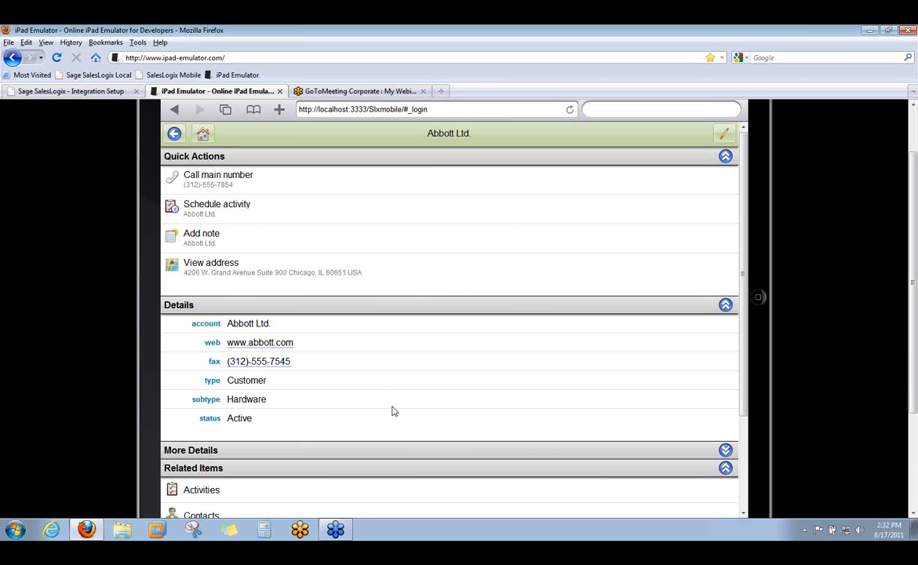
{"action": "scroll", "coordinate": [394, 411], "scroll_direction": "down", "scroll_amount": 2}
{"action": "left_click", "coordinate": [210, 454]}
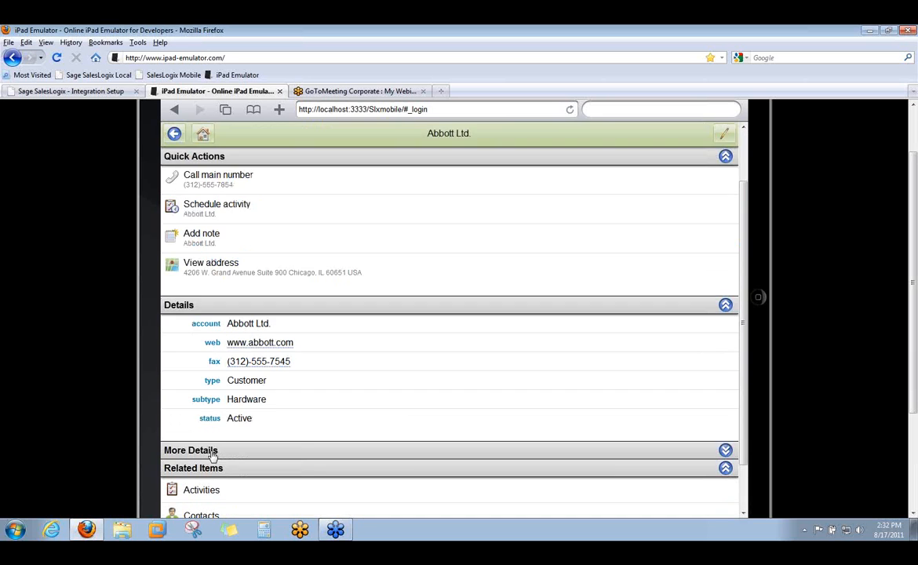
{"action": "left_click", "coordinate": [217, 195]}
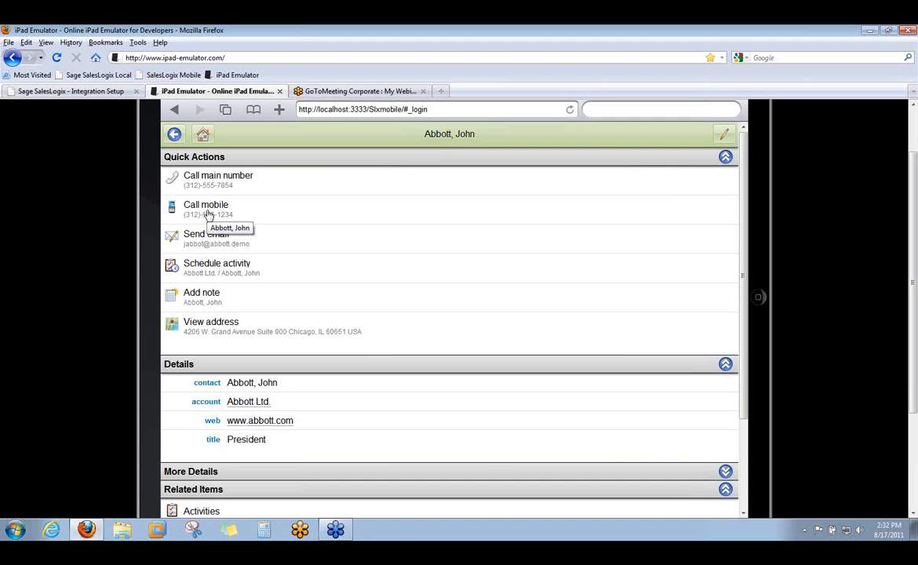
Return to the mobile home page and browse the Notes/History list
{"action": "left_click", "coordinate": [201, 133]}
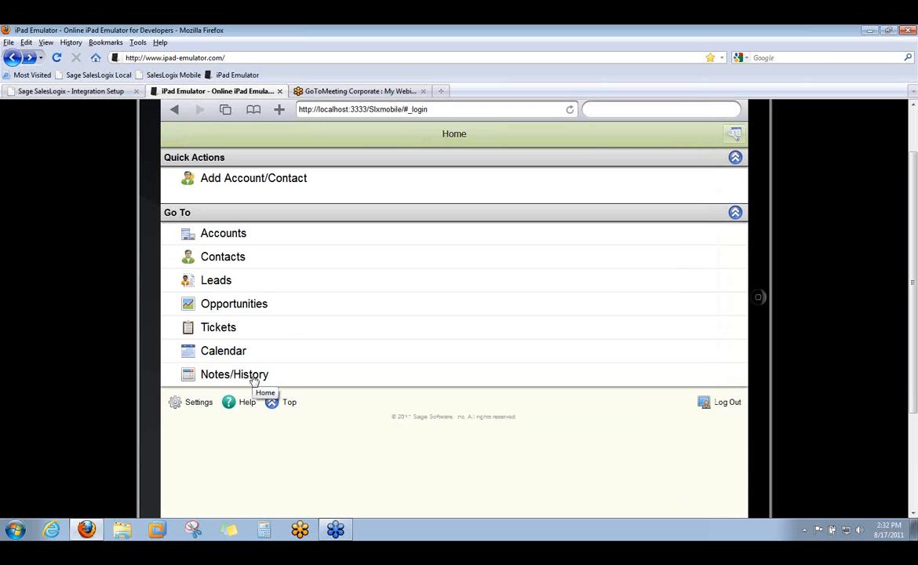
{"action": "left_click", "coordinate": [253, 376]}
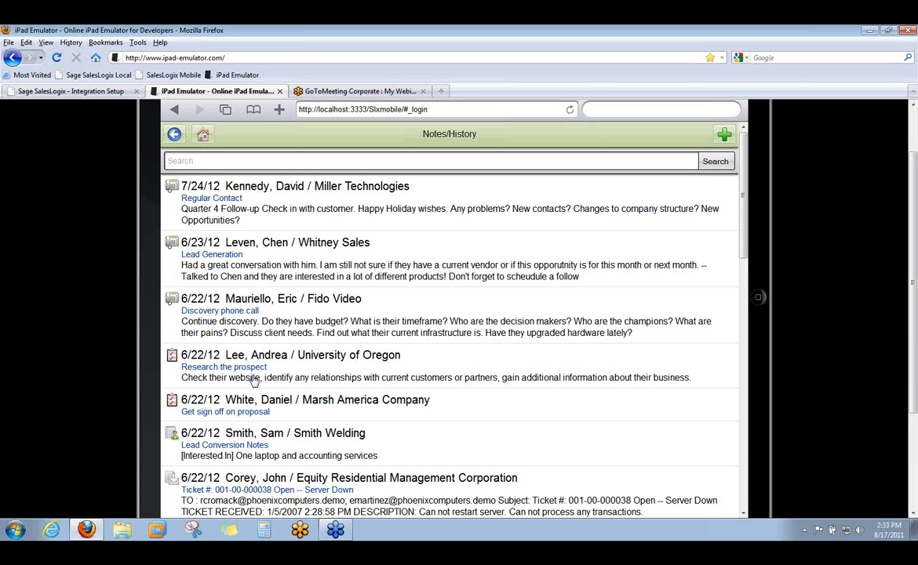
{"action": "scroll", "coordinate": [322, 416], "scroll_direction": "down", "scroll_amount": 2}
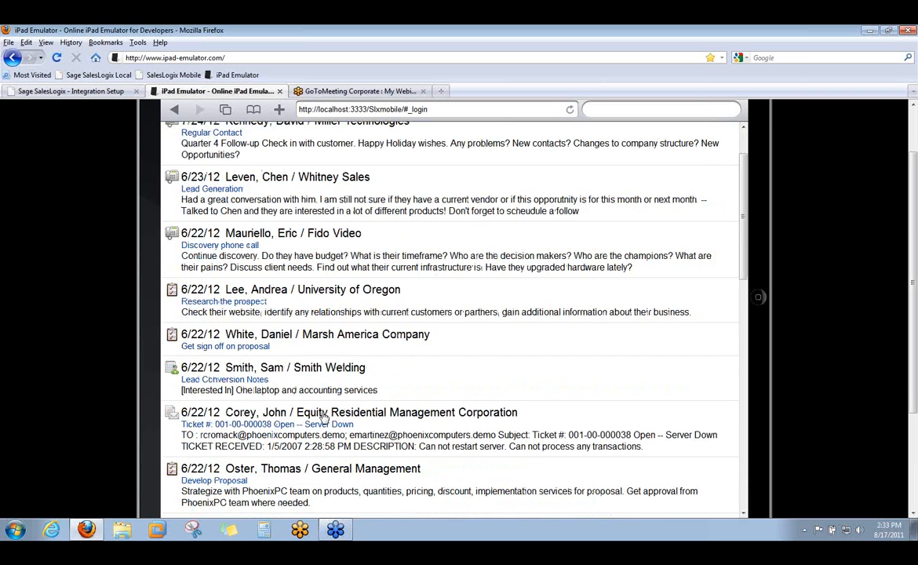
{"action": "scroll", "coordinate": [322, 416], "scroll_direction": "up", "scroll_amount": 3}
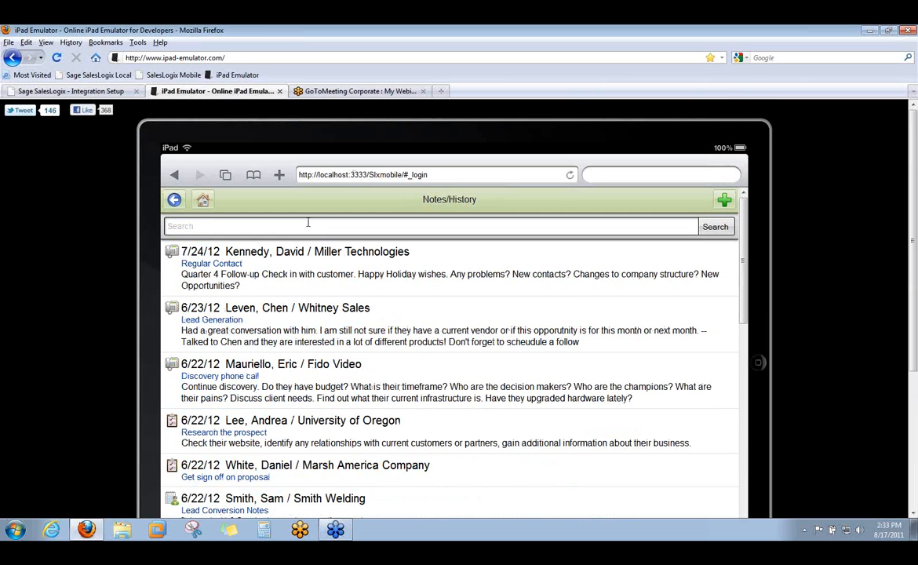
Search Notes/History by a contact's first name, clear the search, and return to the mobile home page
{"action": "left_click", "coordinate": [301, 224]}
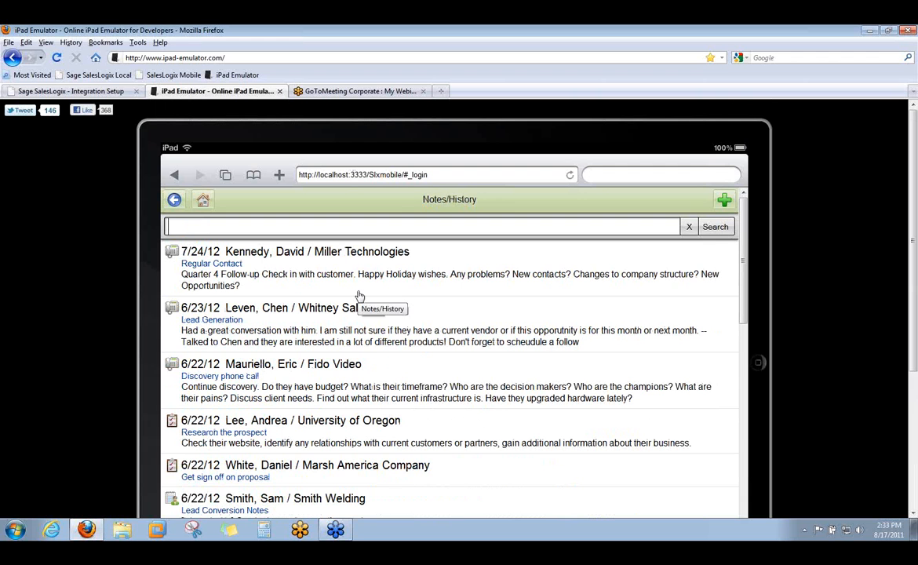
{"action": "type", "text": "eric"}
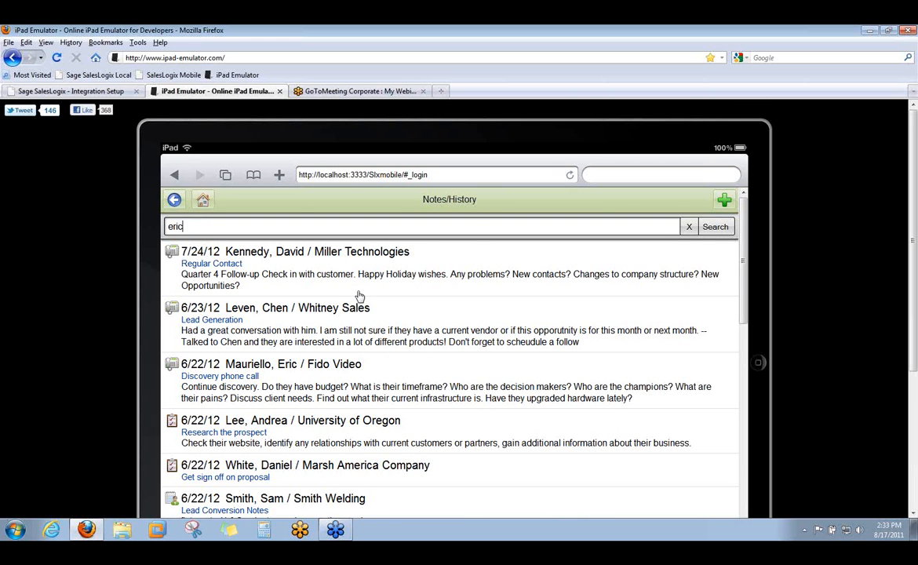
{"action": "left_click", "coordinate": [715, 227]}
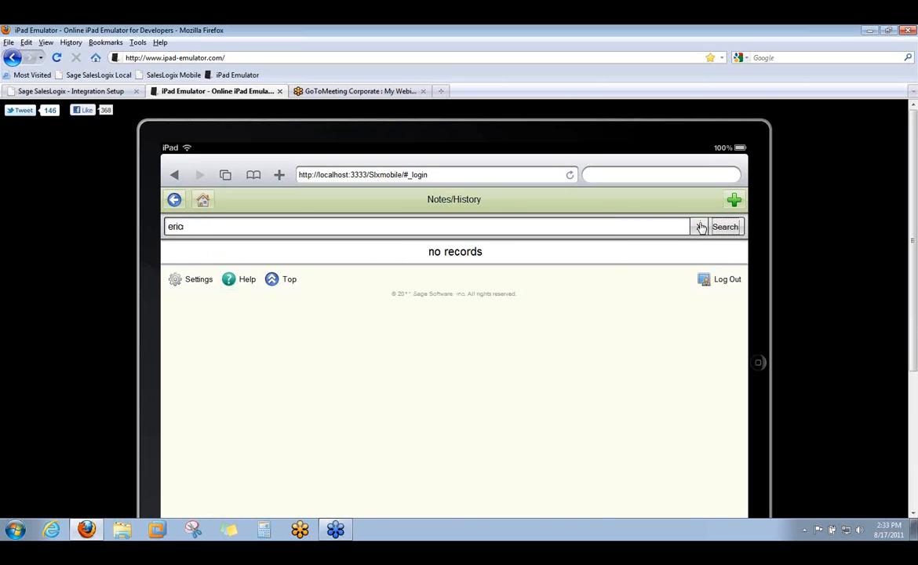
{"action": "left_click", "coordinate": [698, 227]}
{"action": "left_click", "coordinate": [203, 200]}
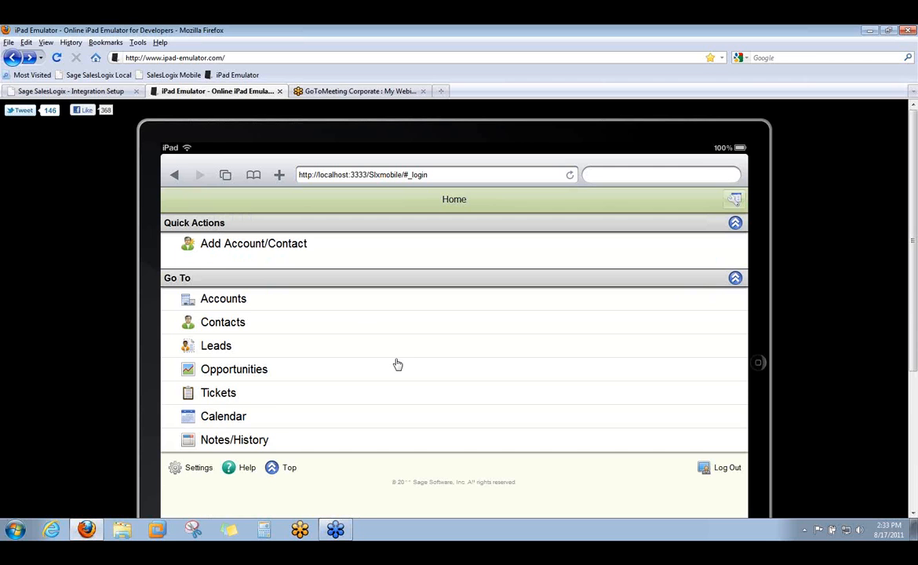
Switch to the Sage SalesLogix Integration Setup page and return to the iPad Emulator's mobile home page
{"action": "scroll", "coordinate": [398, 365], "scroll_direction": "down", "scroll_amount": 2}
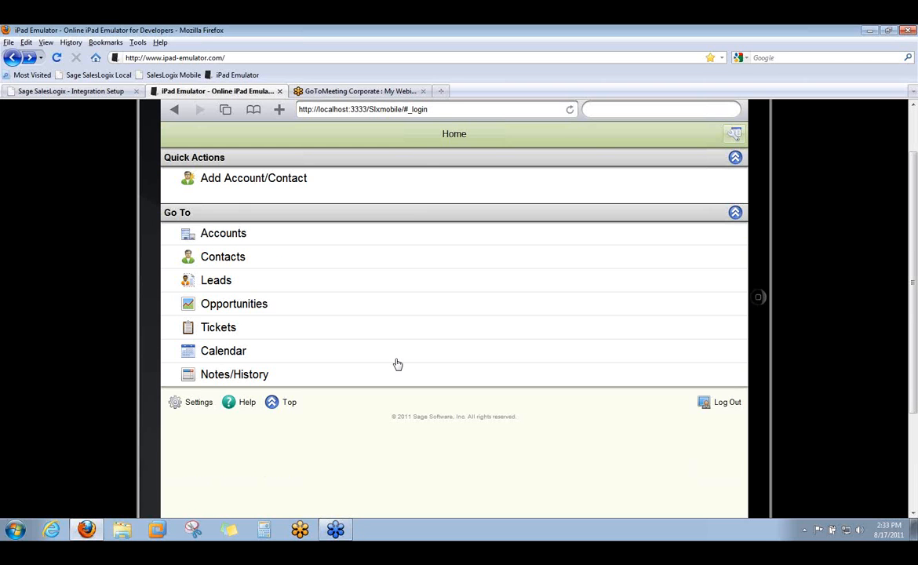
{"action": "scroll", "coordinate": [398, 365], "scroll_direction": "up", "scroll_amount": 2}
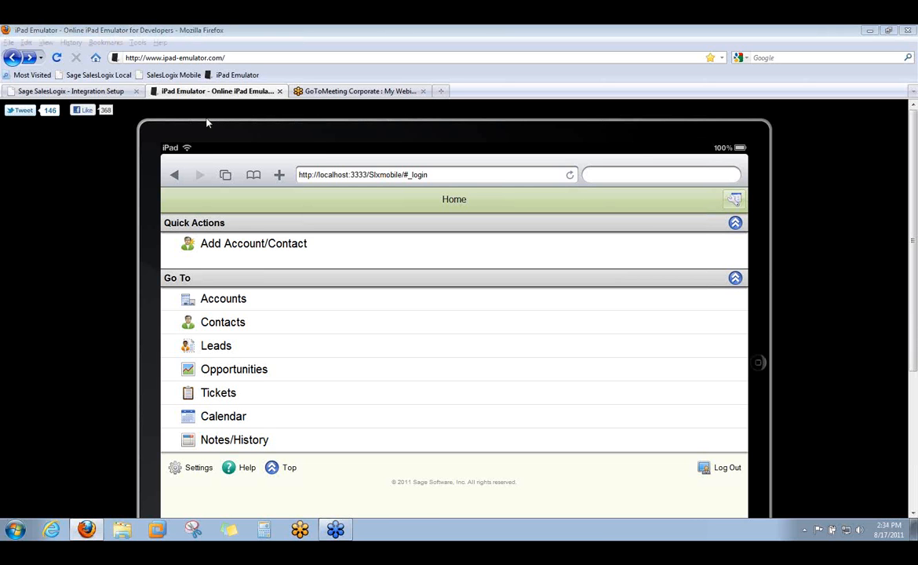
{"action": "left_click", "coordinate": [106, 91]}
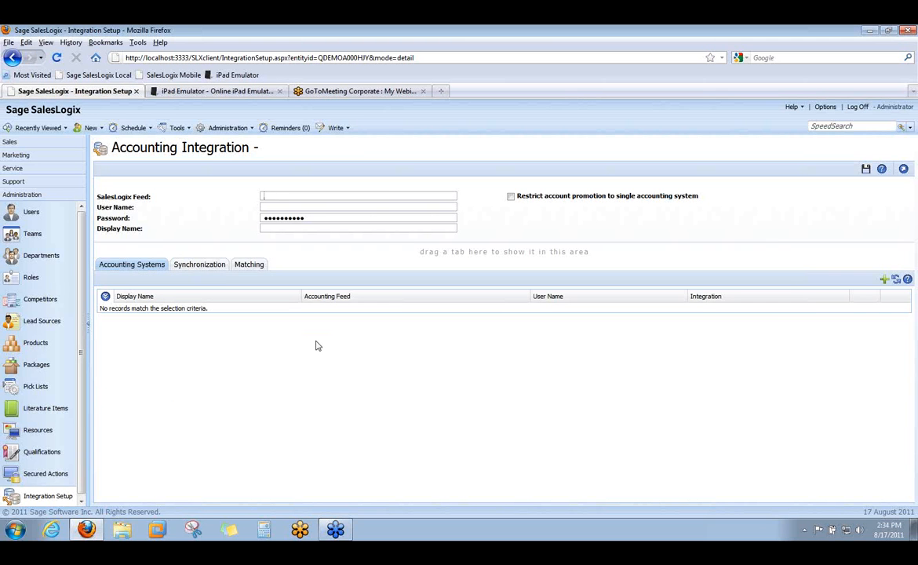
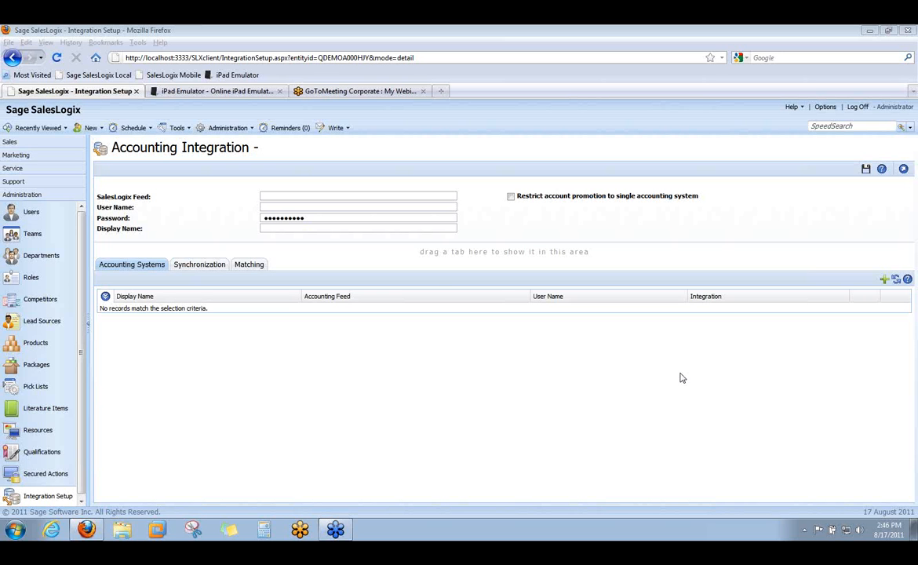
{"action": "left_click", "coordinate": [222, 92]}
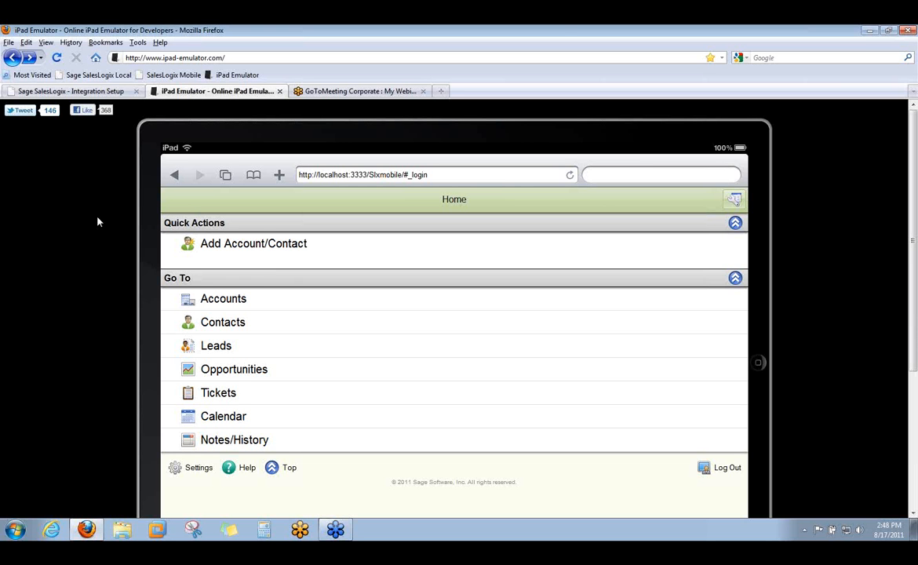
{"action": "left_click", "coordinate": [820, 76]}
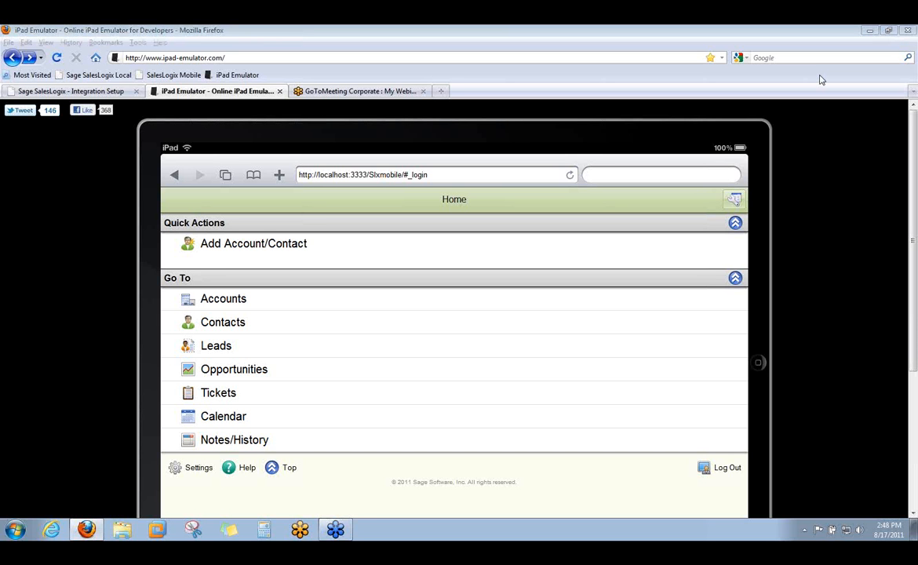